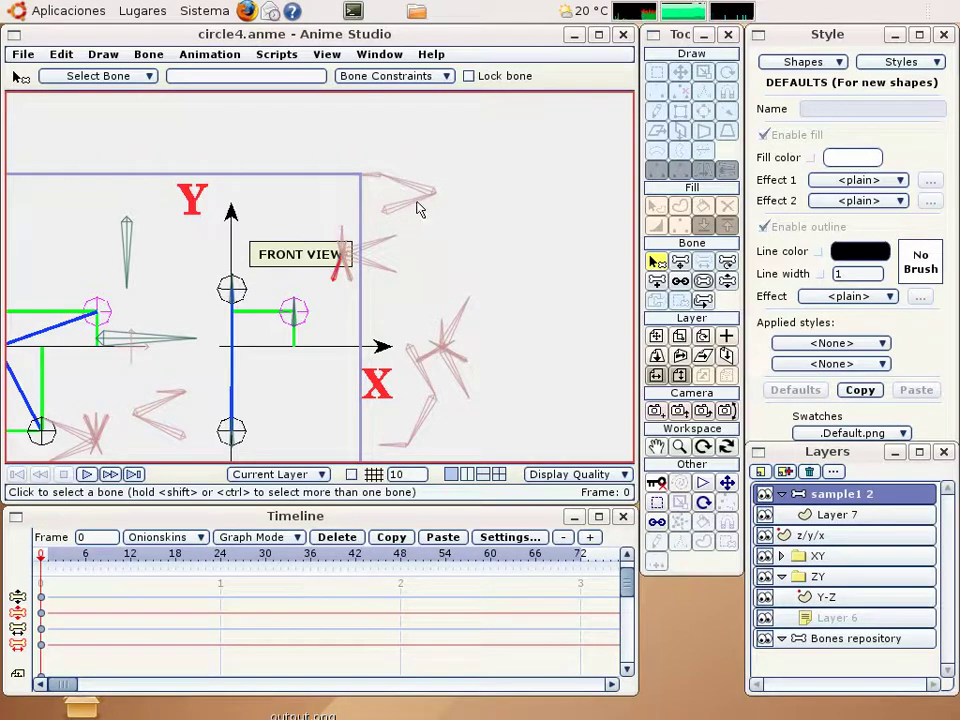
- Activate the Bones repository layer and lasso-select its bottom, smallest bone chain
left_click(854, 643)
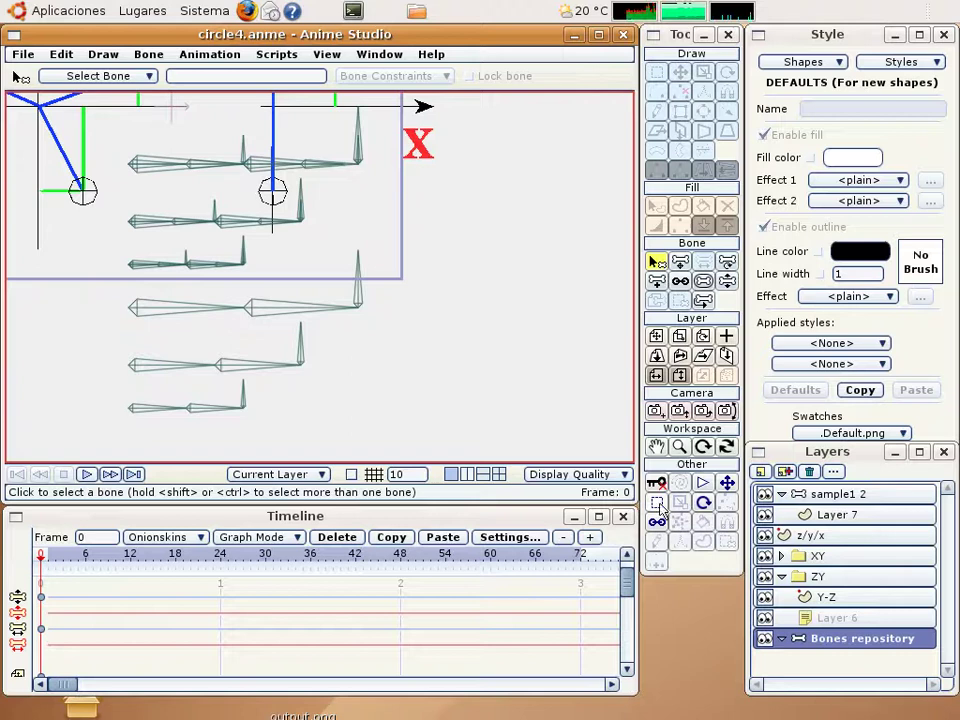
key("g")
left_click_drag(110, 410, 111, 392)
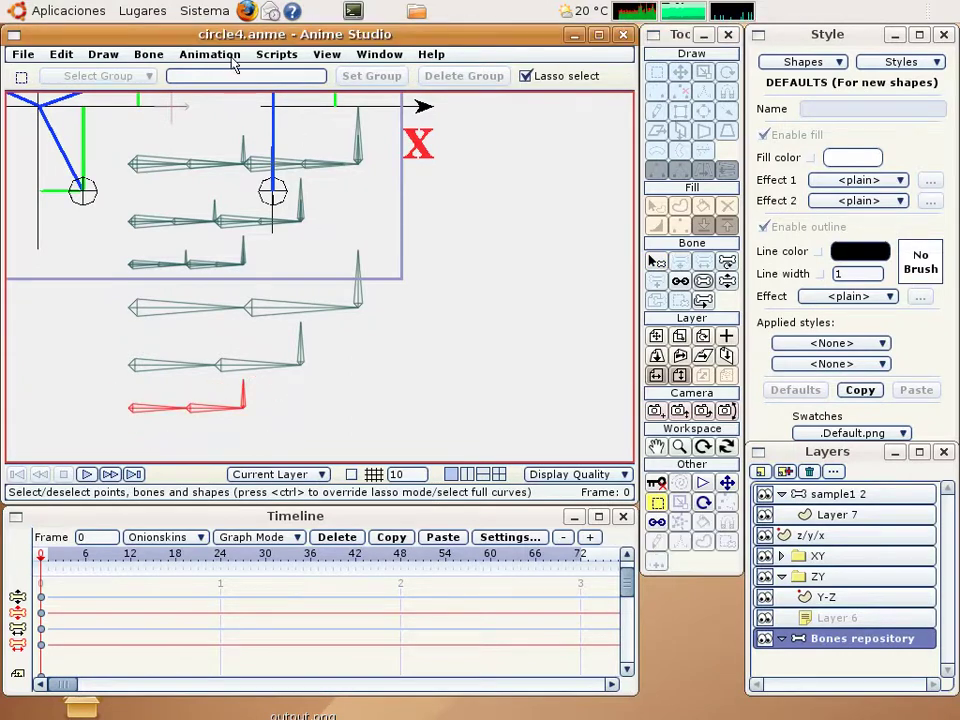
- Copy the selected bone chain with the Bones > Copy Bones script
left_click(277, 54)
mouse_move(351, 93)
left_click(425, 86)
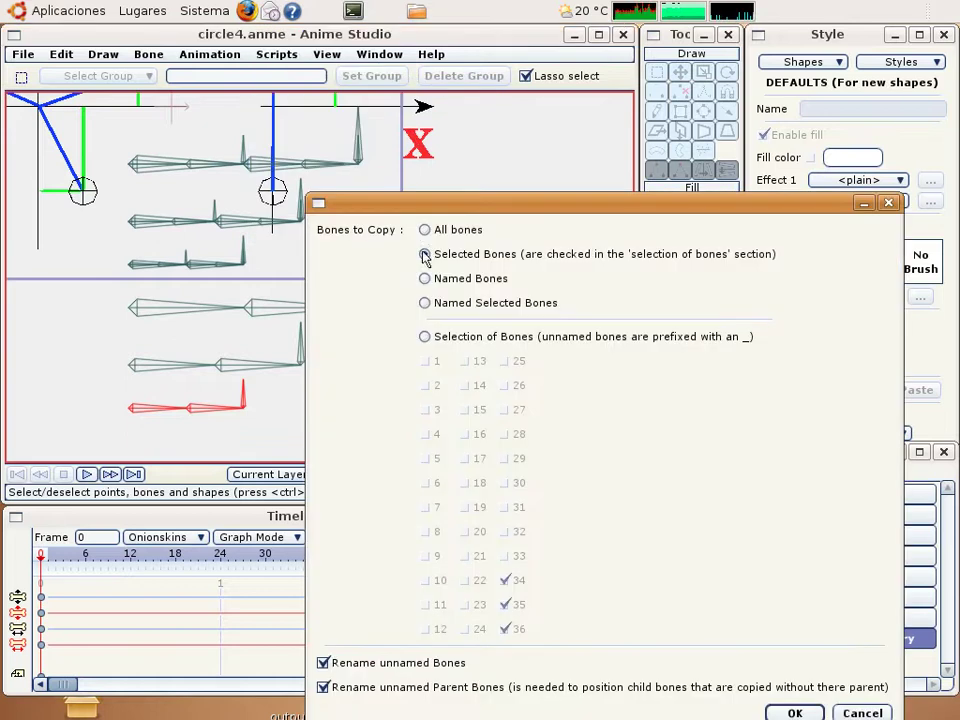
left_click(792, 712)
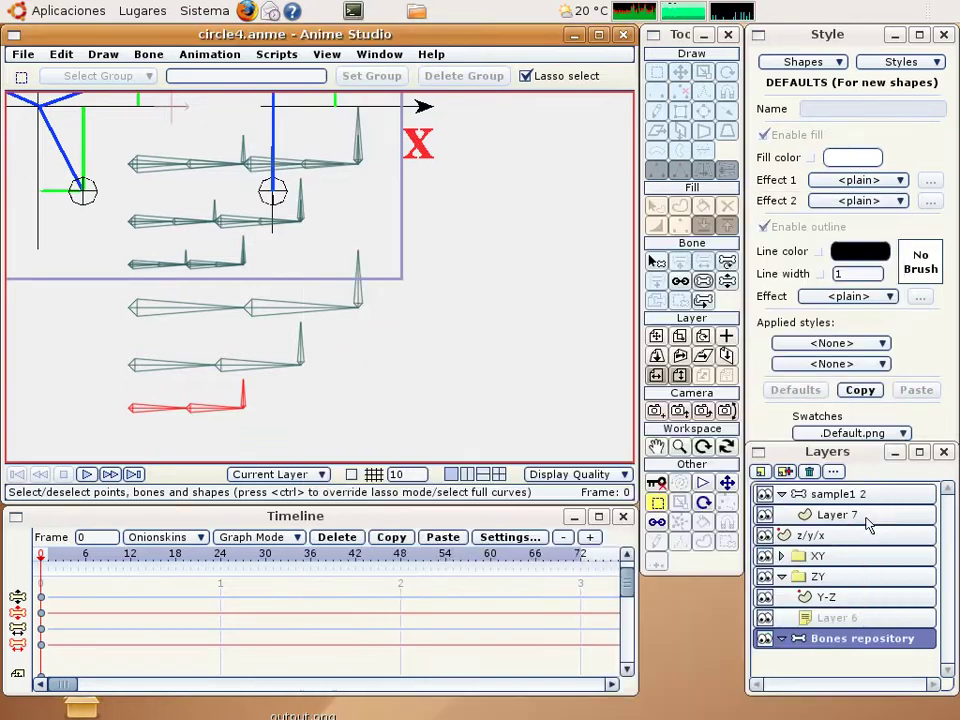
- Paste the copied bones into the sample1 2 layer with Paste Bones
key("ctrl+r")
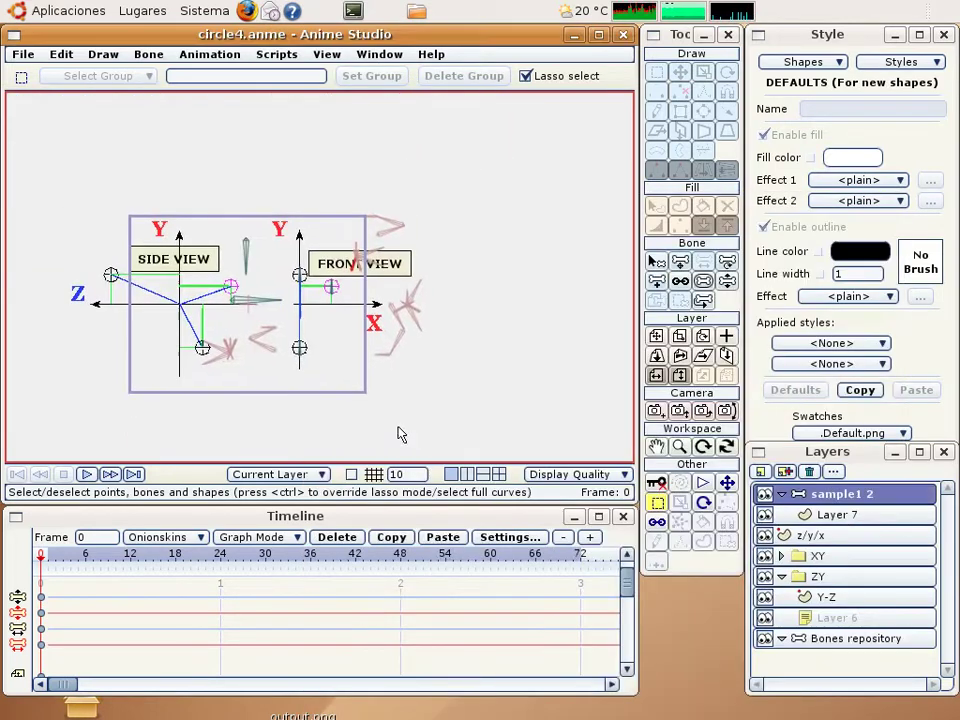
left_click(290, 53)
mouse_move(300, 84)
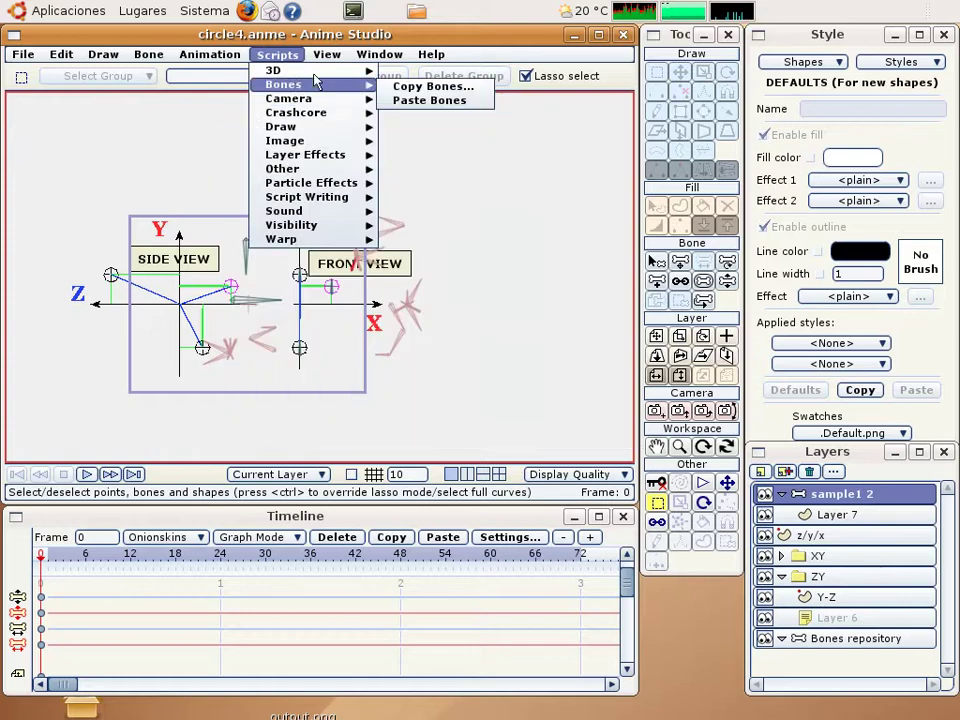
left_click(404, 100)
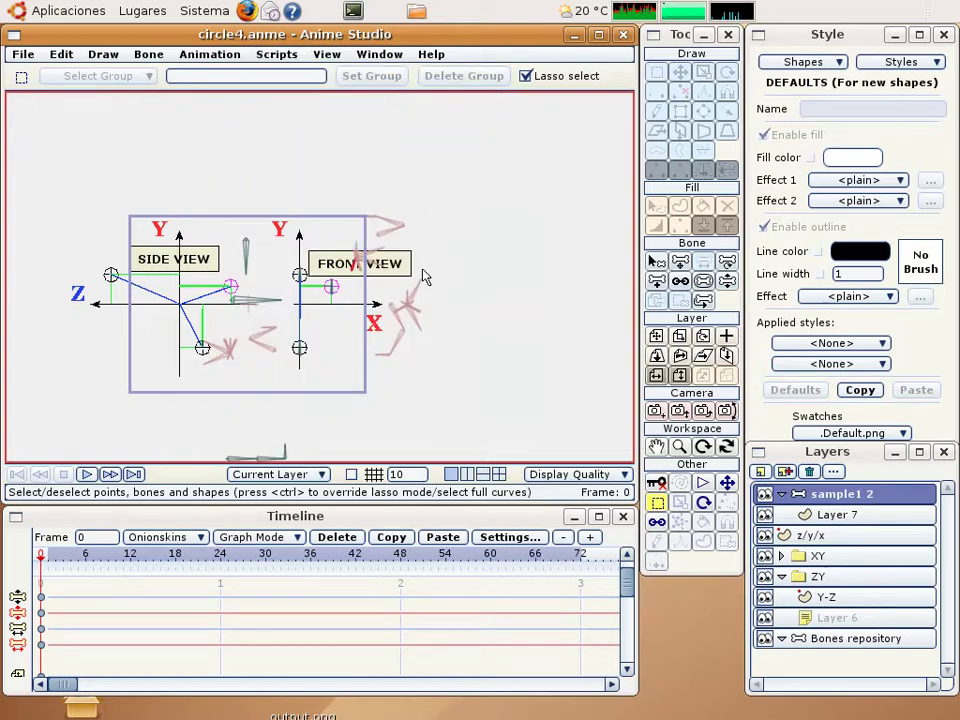
- Translate the pasted bone chain up, then down onto the green horizontal bar
left_click(680, 261)
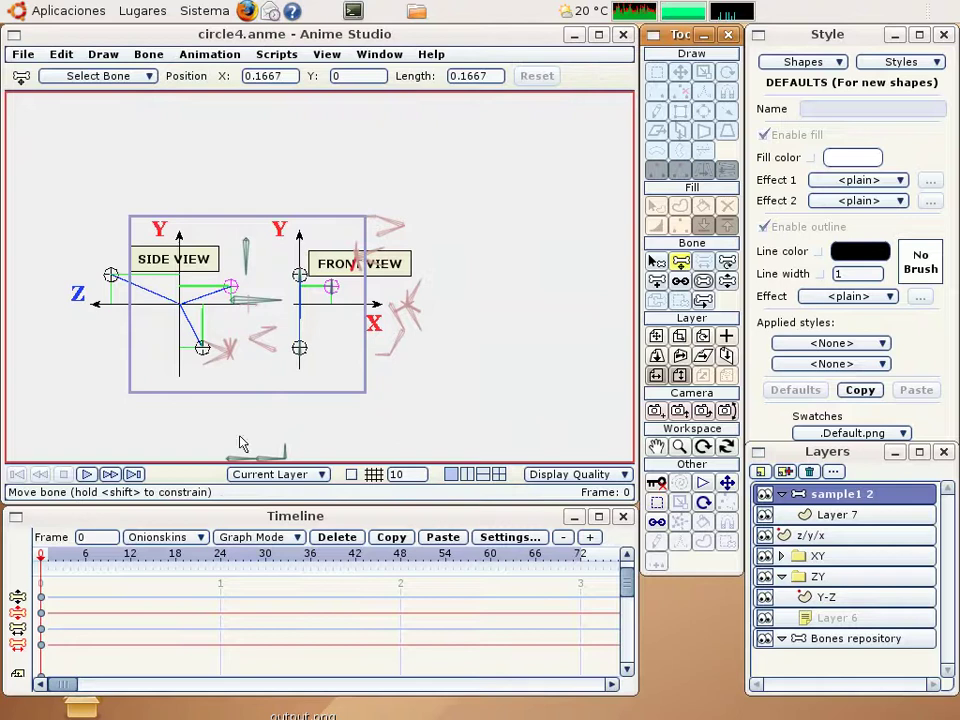
left_click_drag(237, 466, 250, 195)
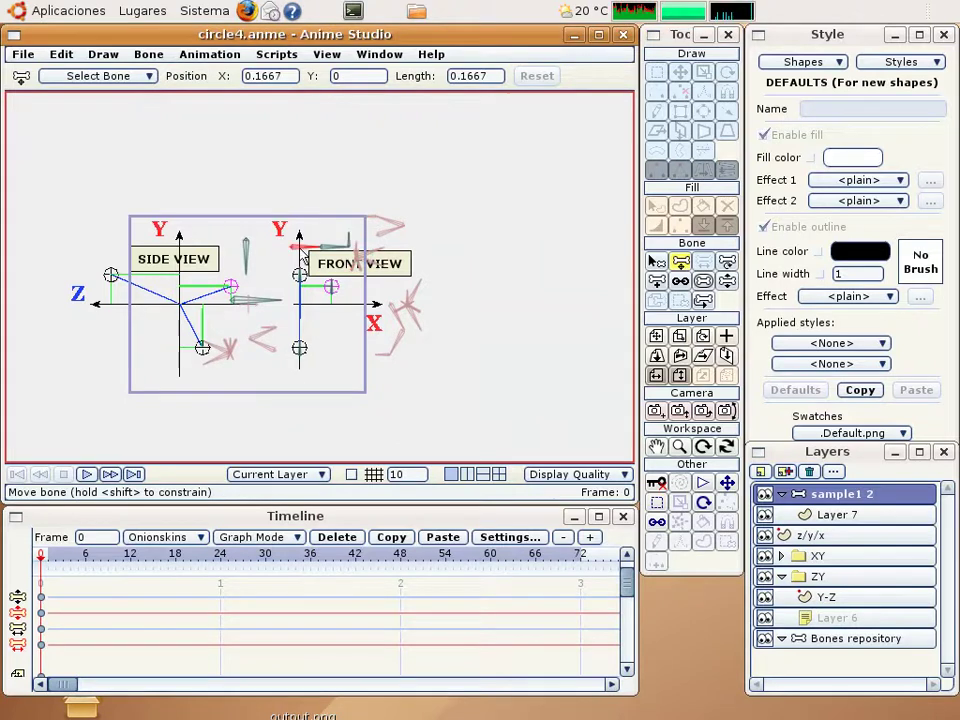
scroll(303, 257, "up", 3)
scroll(317, 257, "up", 3)
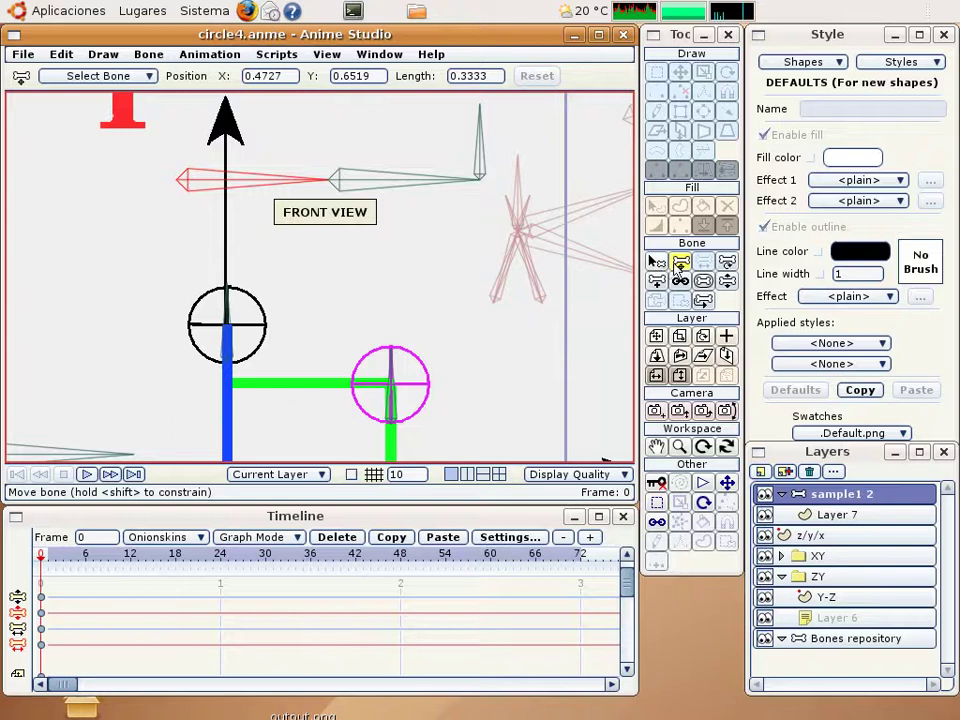
left_click_drag(238, 193, 285, 398)
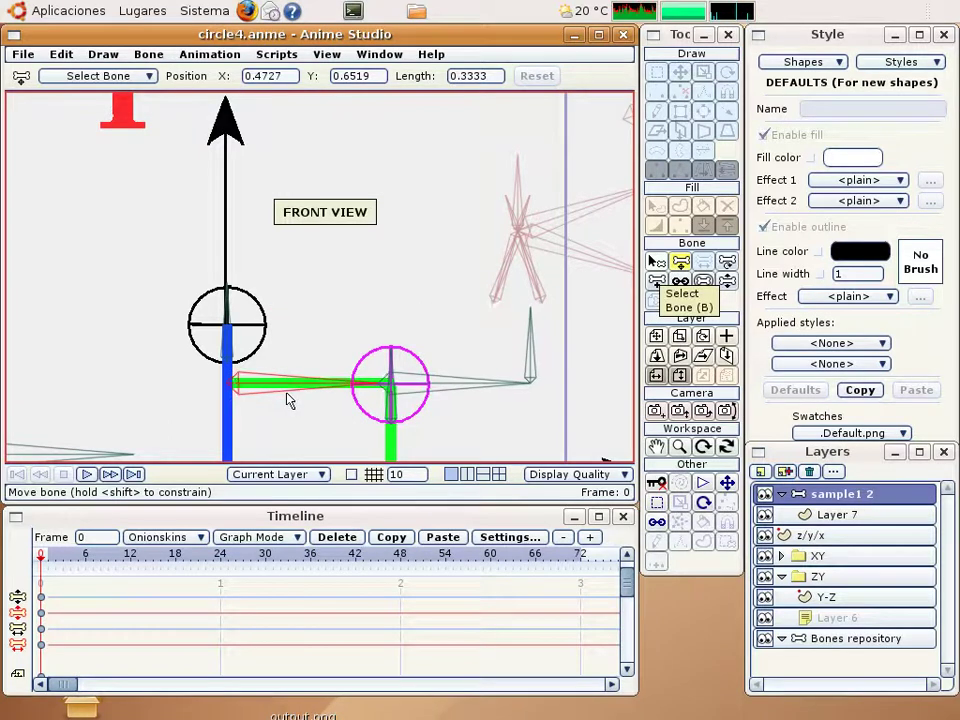
- At frame 1, scale the pasted bone to about 0.54, ending at the green bar's corner
key("b")
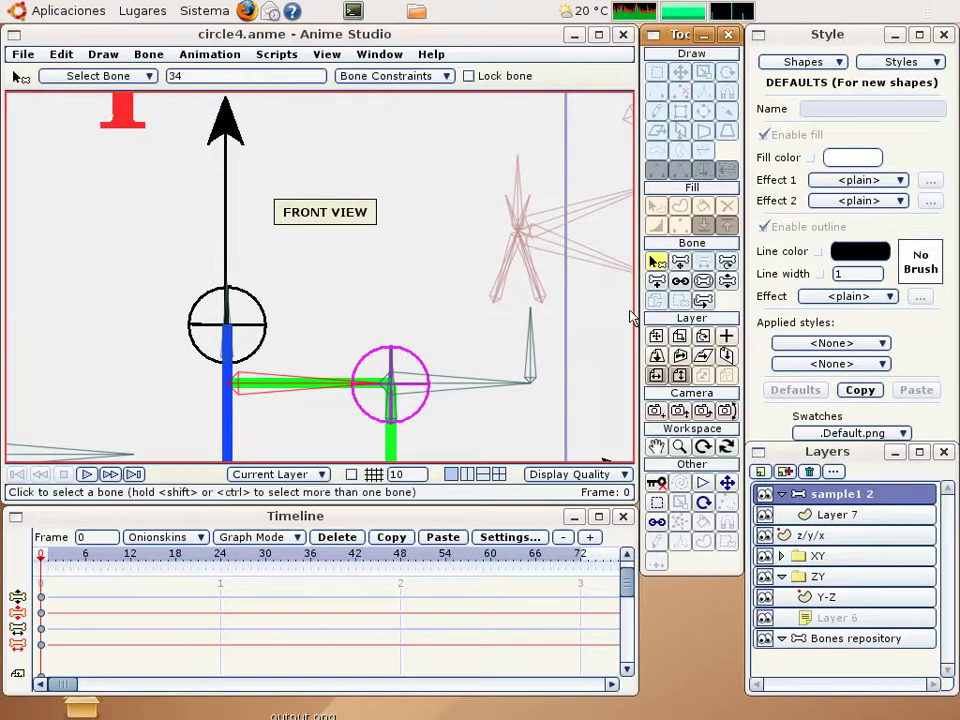
left_click(656, 505)
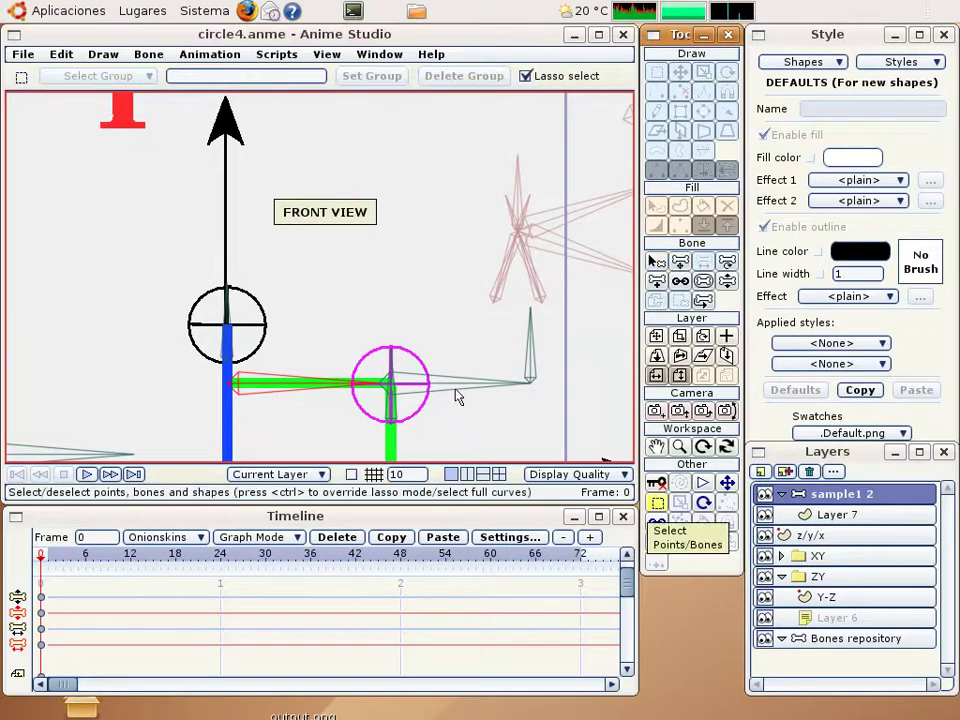
key("ctrl+Right")
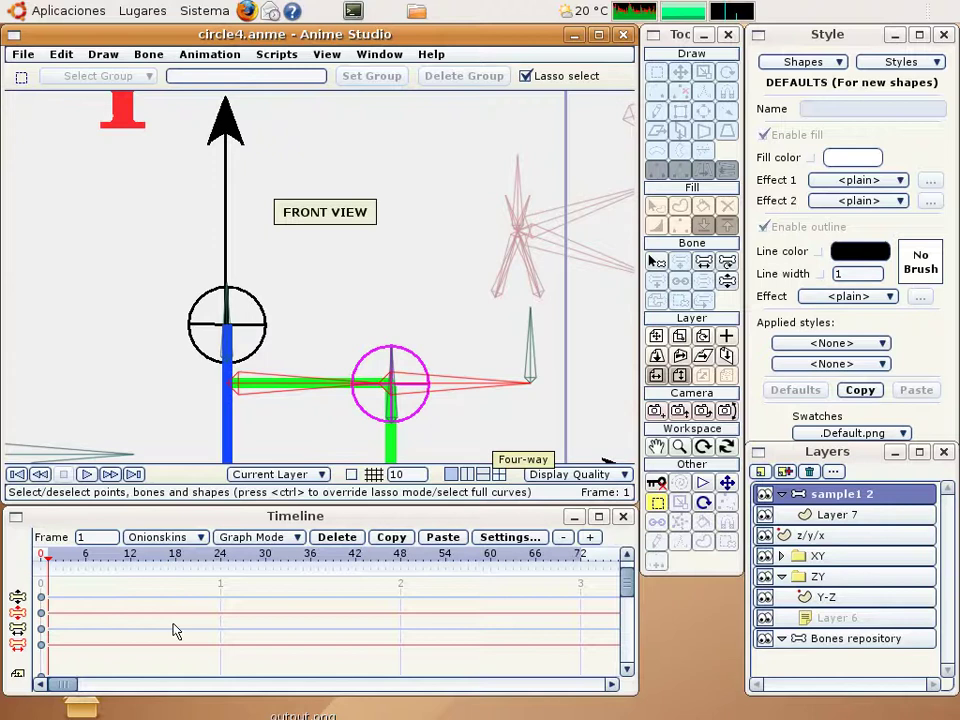
left_click(704, 261)
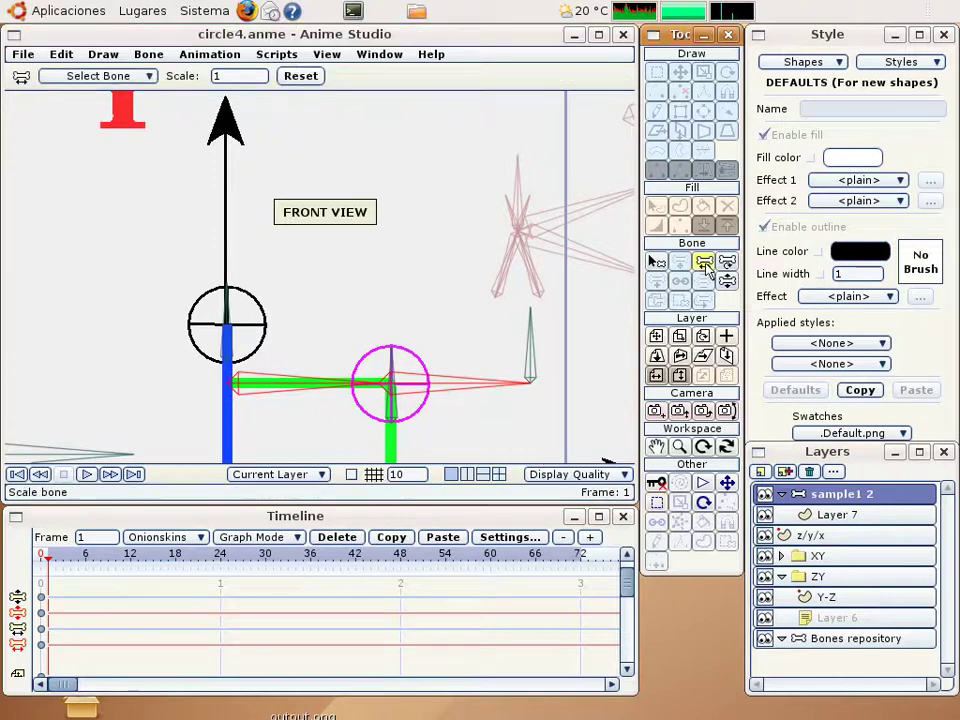
left_click_drag(508, 397, 437, 400)
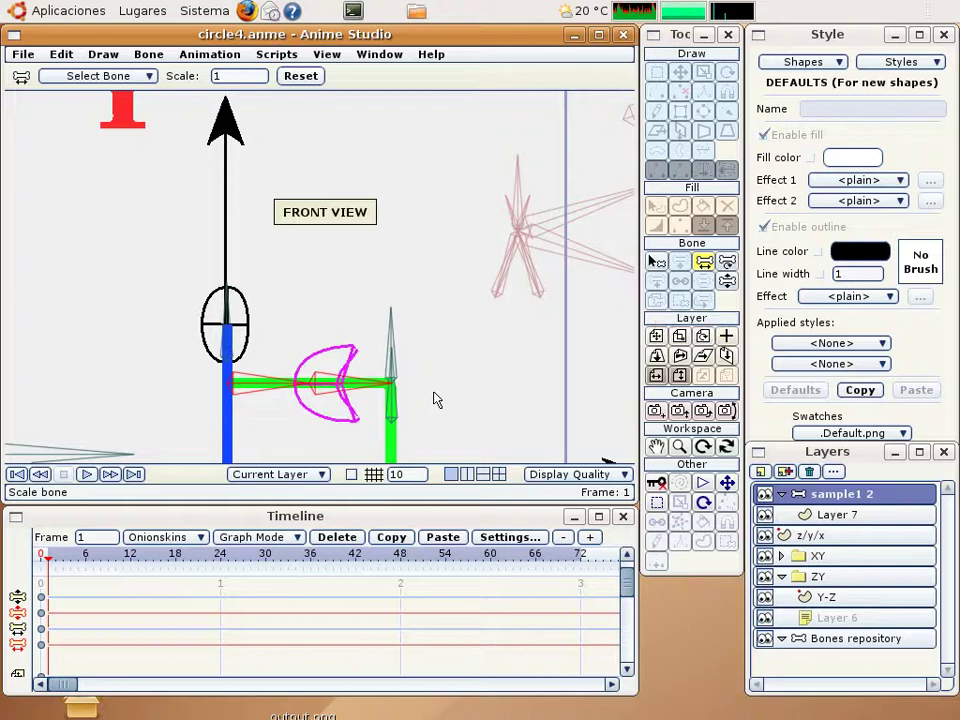
left_click_drag(437, 400, 435, 400)
scroll(291, 133, "up", 3)
scroll(266, 101, "up", 1)
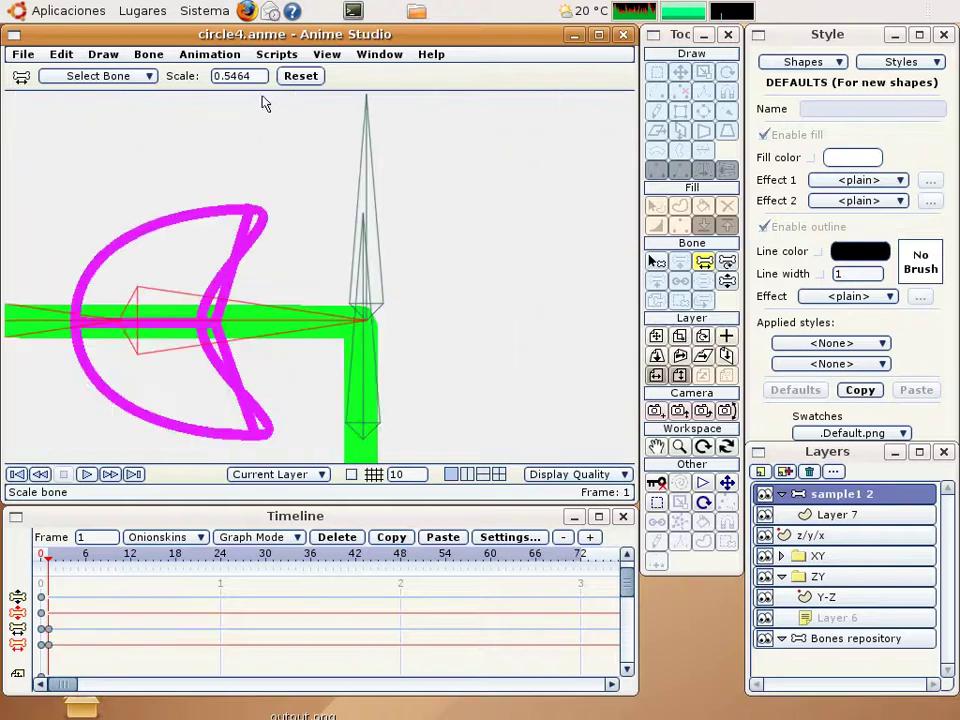
scroll(429, 279, "up", 2)
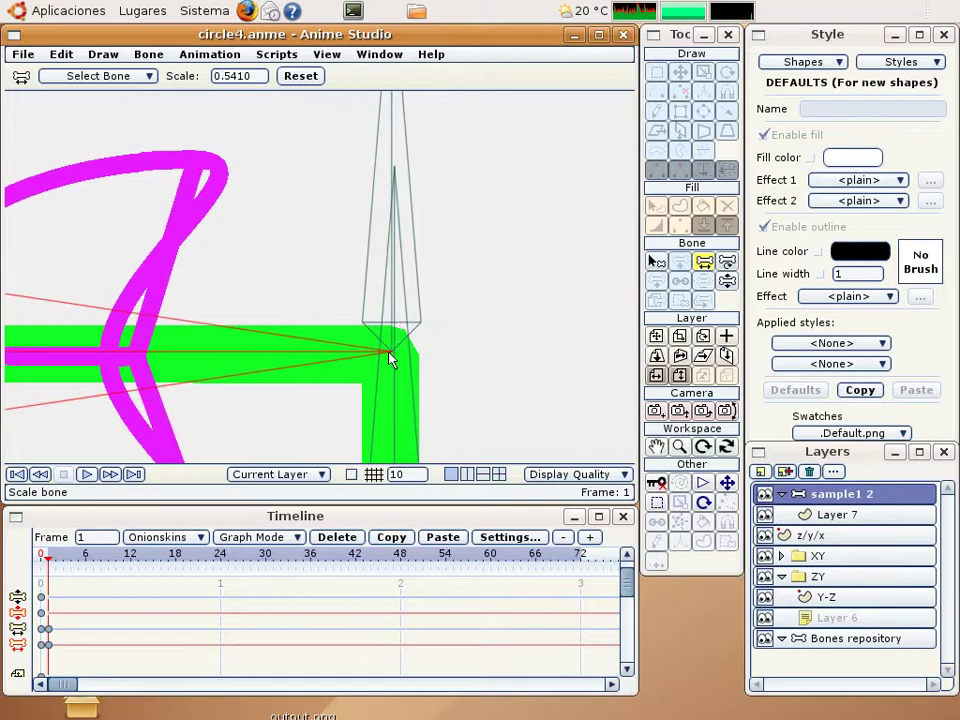
scroll(443, 306, "down", 3)
scroll(445, 308, "down", 2)
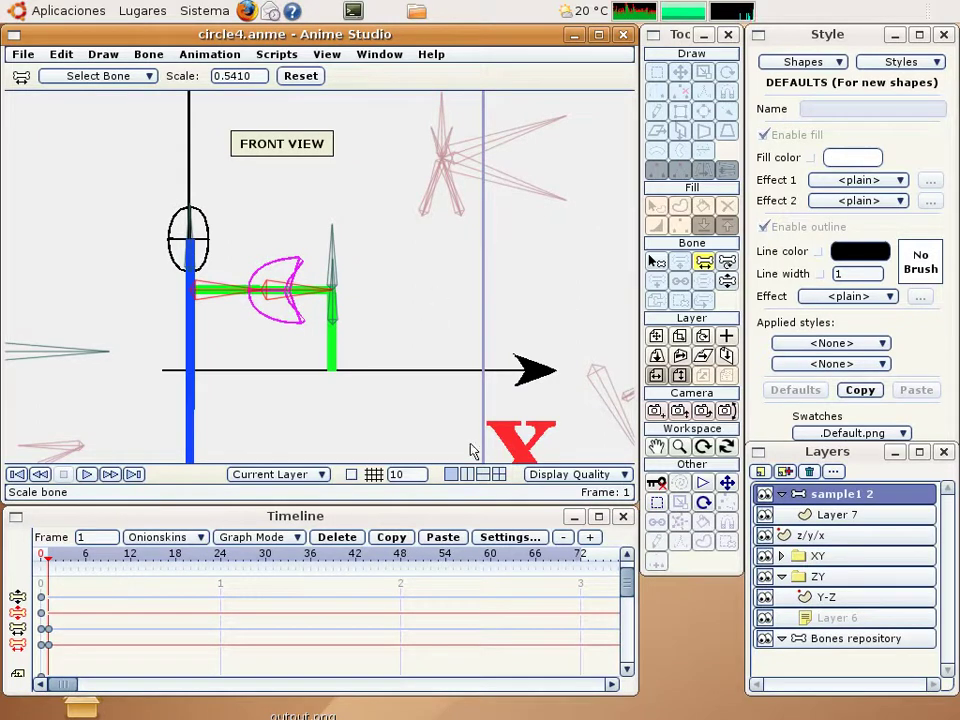
- Clear the stray frame-0 bone keys in the Timeline
left_click(46, 645)
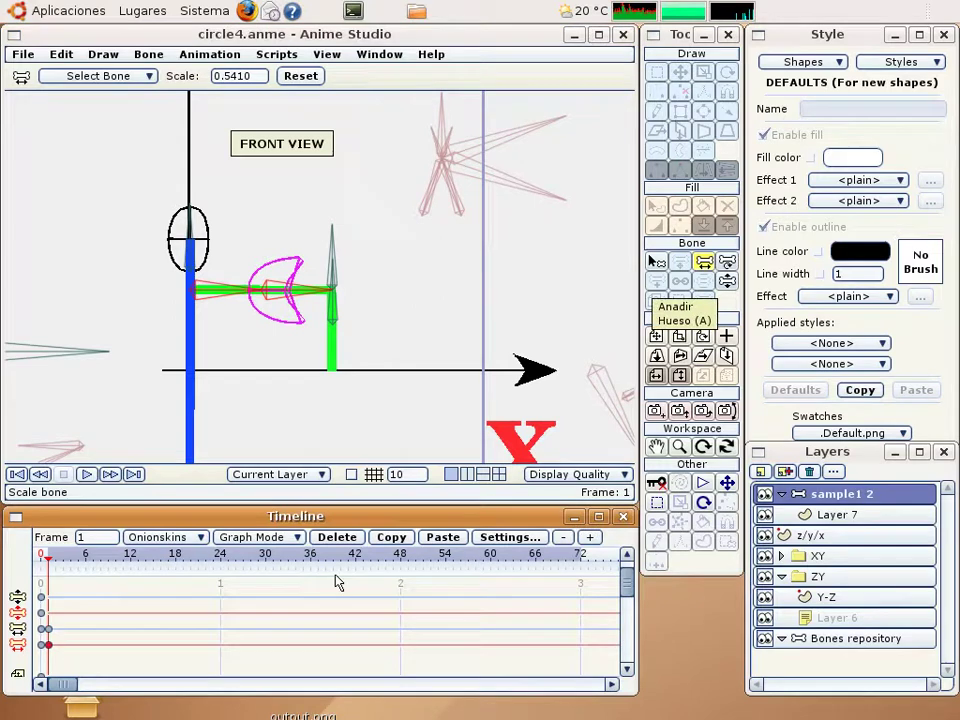
key("ctrl+z")
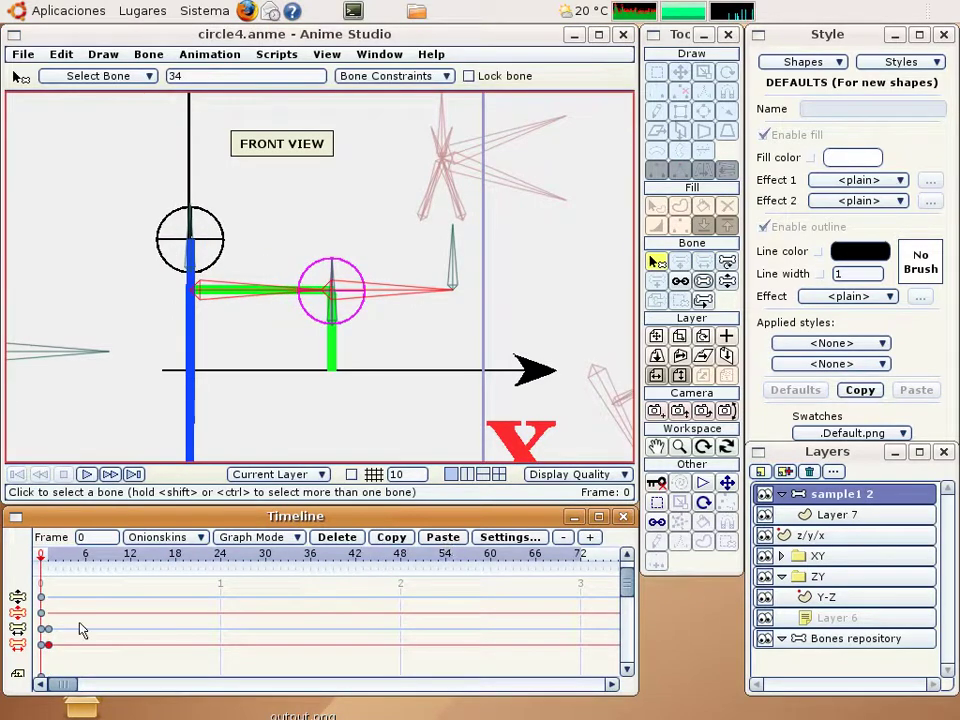
left_click(47, 629, "shift")
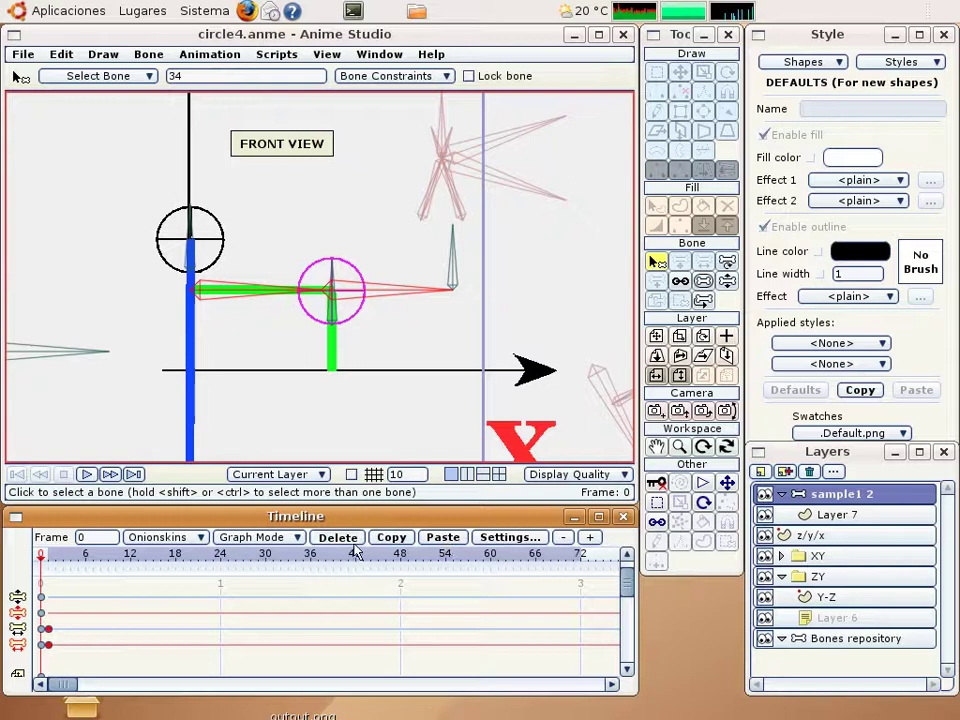
left_click(265, 407)
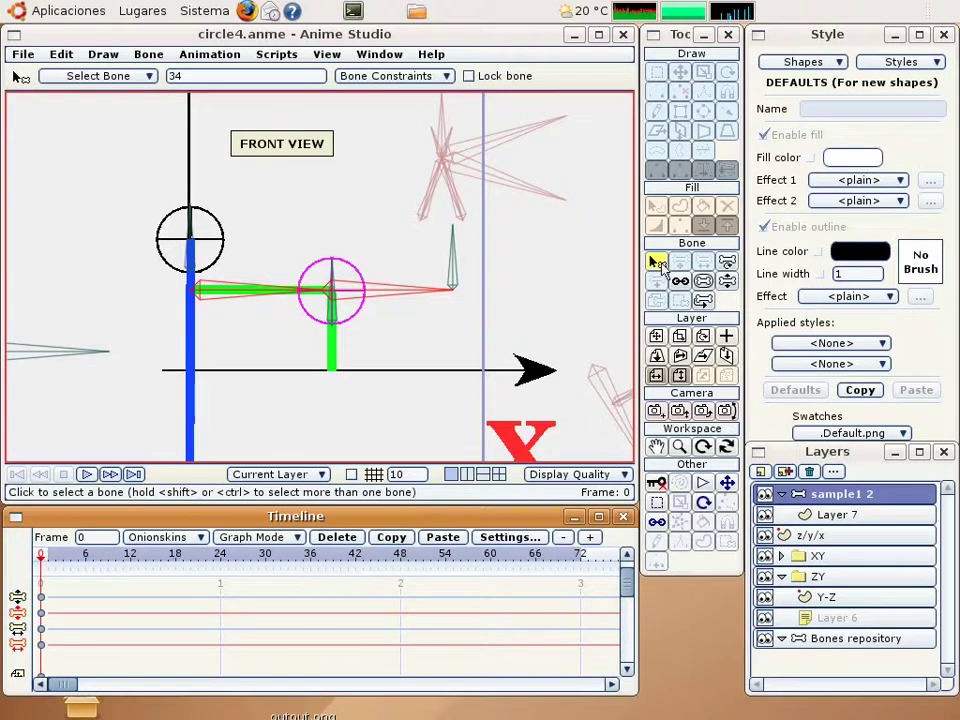
- Move the top front-view bone higher up the Y axis with Translate Bone
left_click(680, 261)
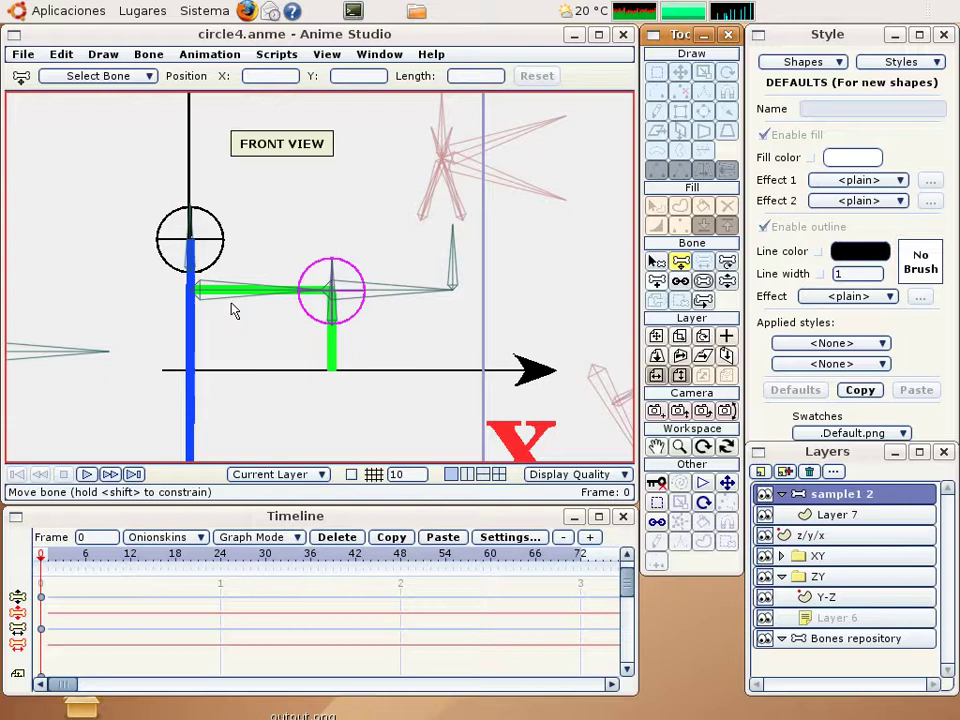
mouse_move(236, 141)
left_mouse_down()
mouse_move(259, 199)
mouse_move(222, 158)
left_mouse_up()
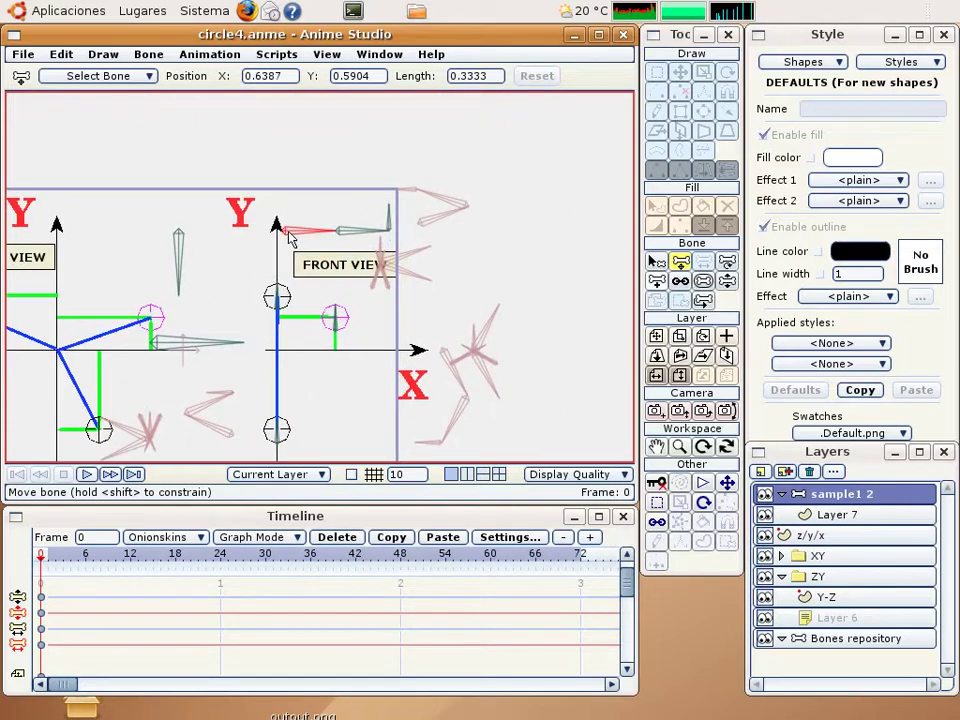
scroll(379, 307, "up", 2)
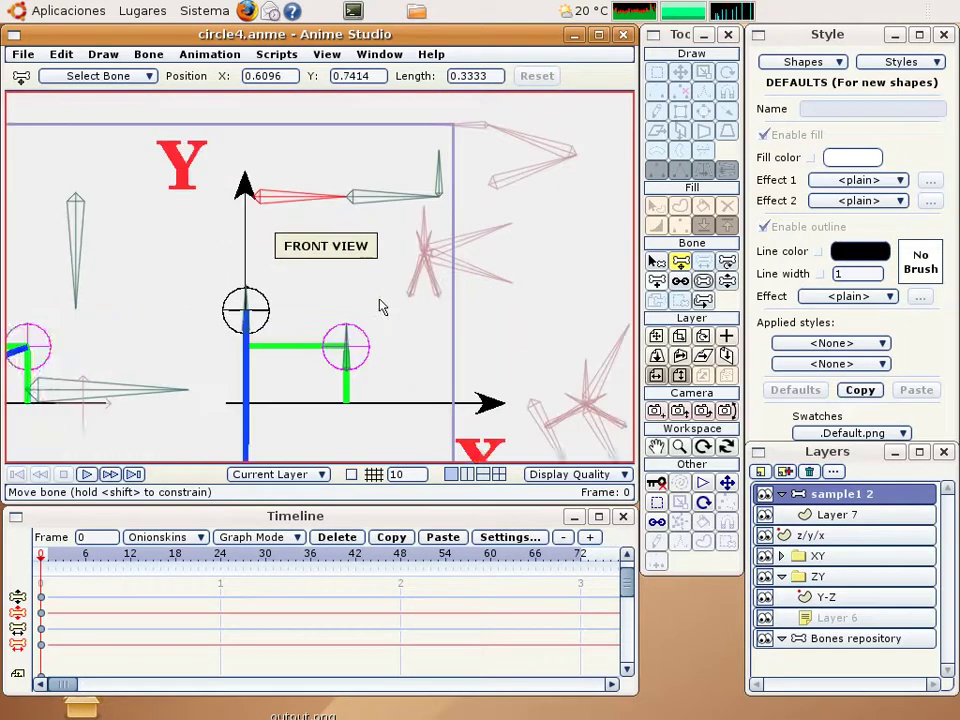
- Reparent the small vertical bone near the front-view Y axis
left_click(682, 281)
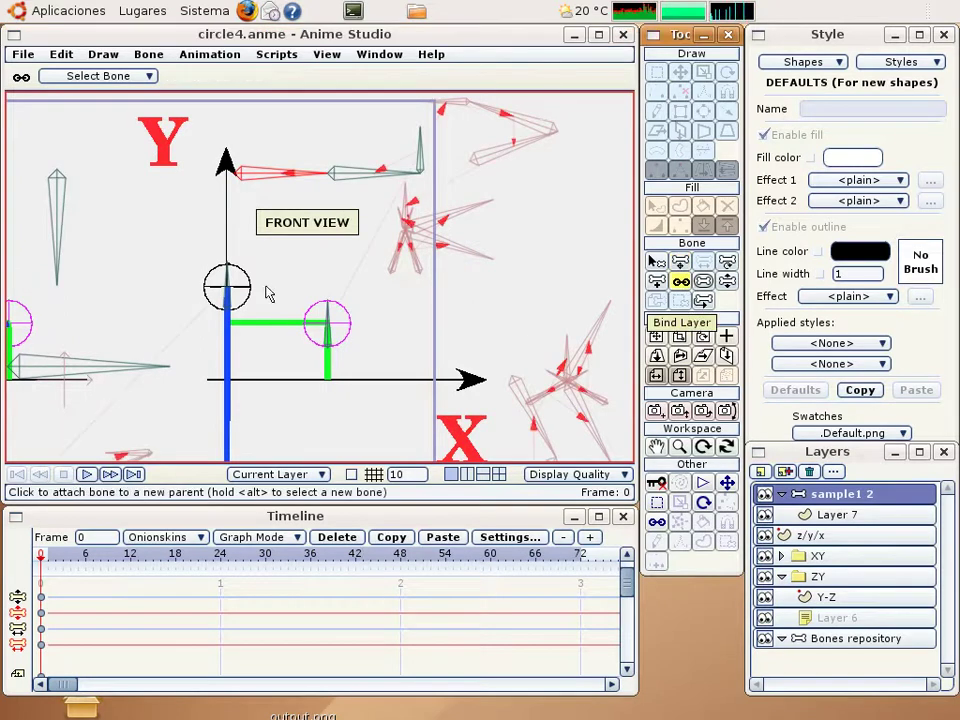
right_click_drag(405, 265, 318, 332)
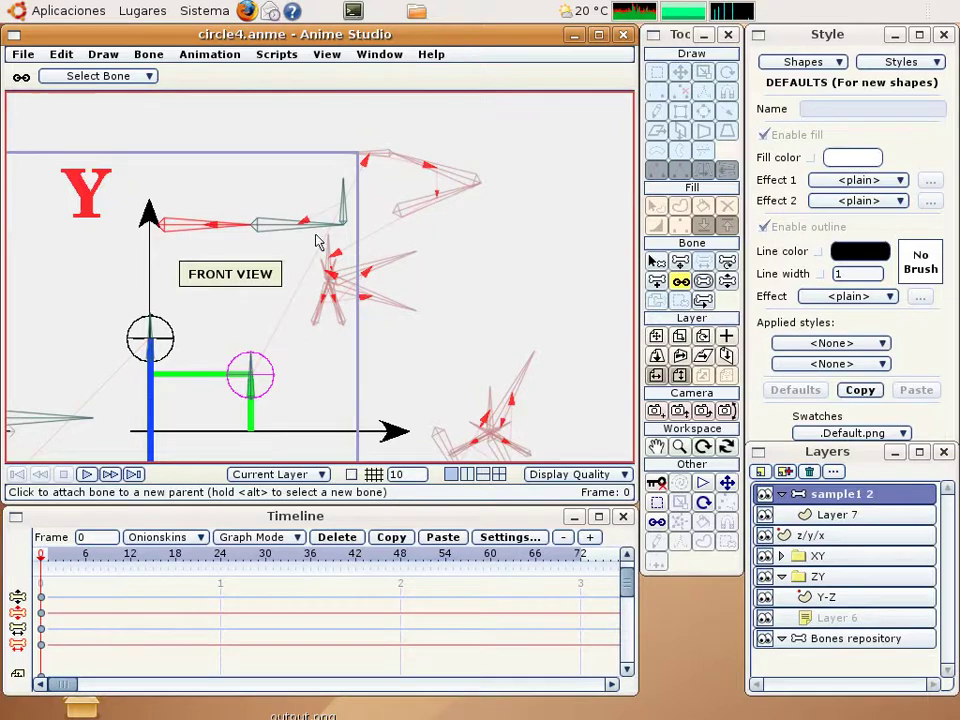
key("b")
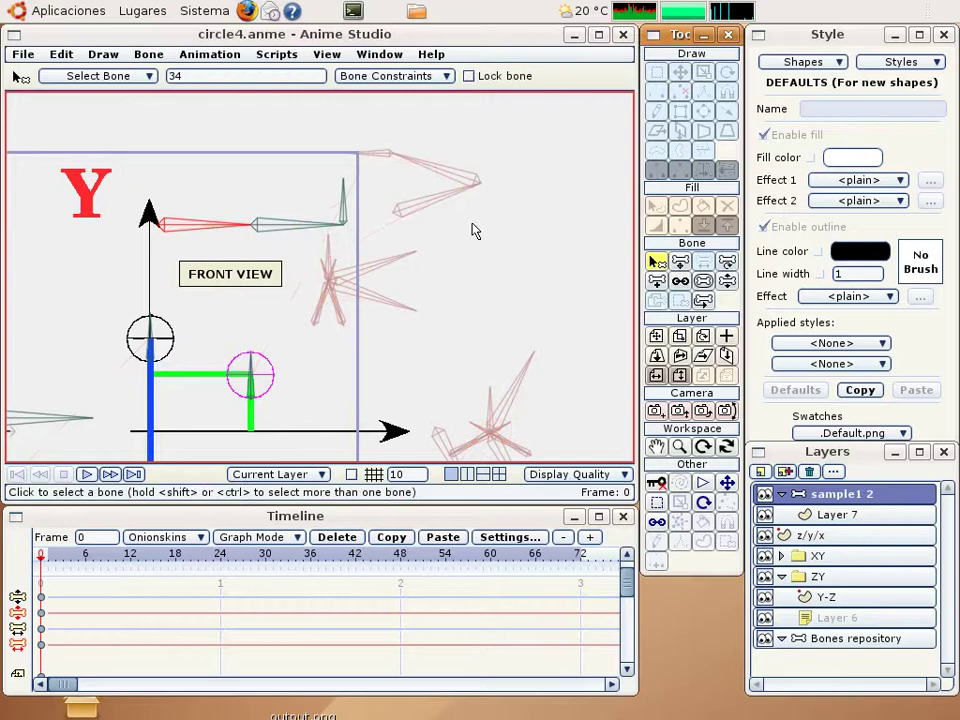
left_click(680, 281)
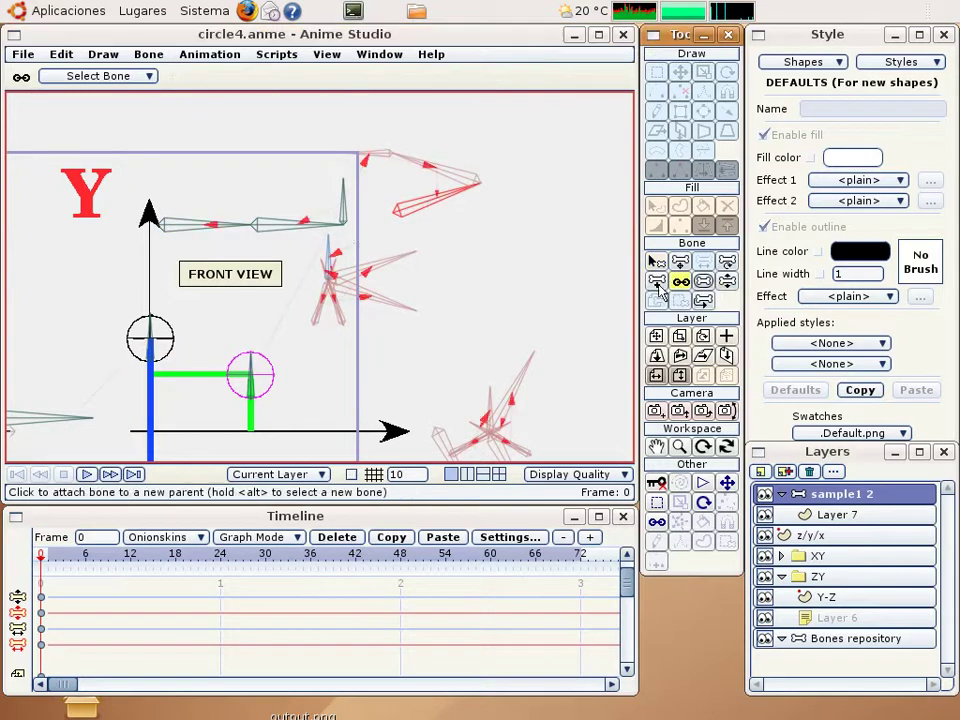
left_click(348, 220)
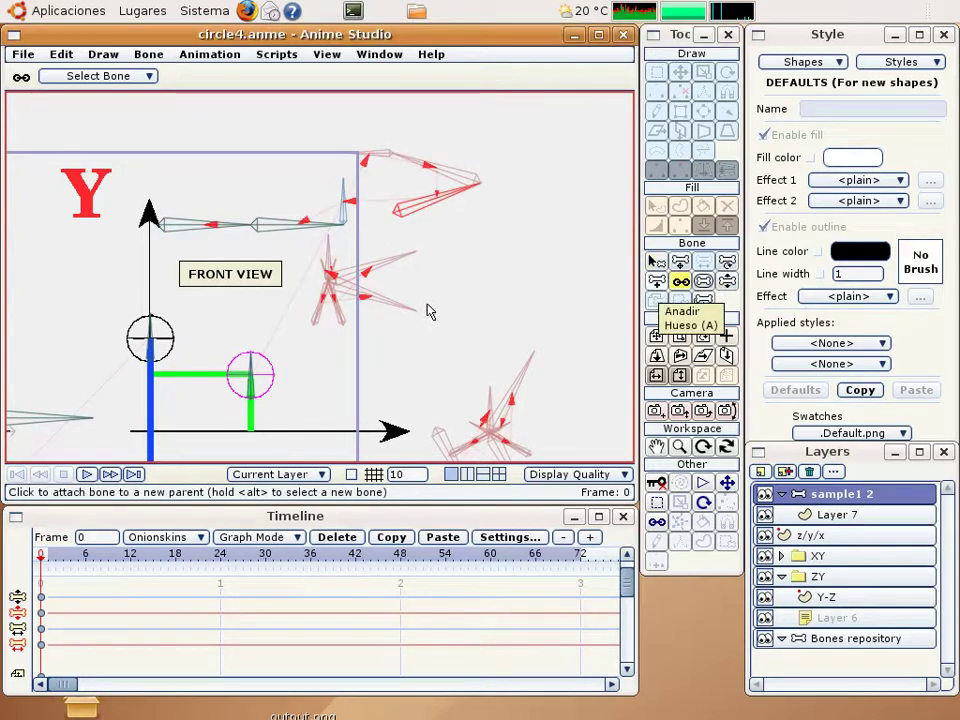
- Offset the magenta-circled bone onto the green arm's corner
left_click(705, 302)
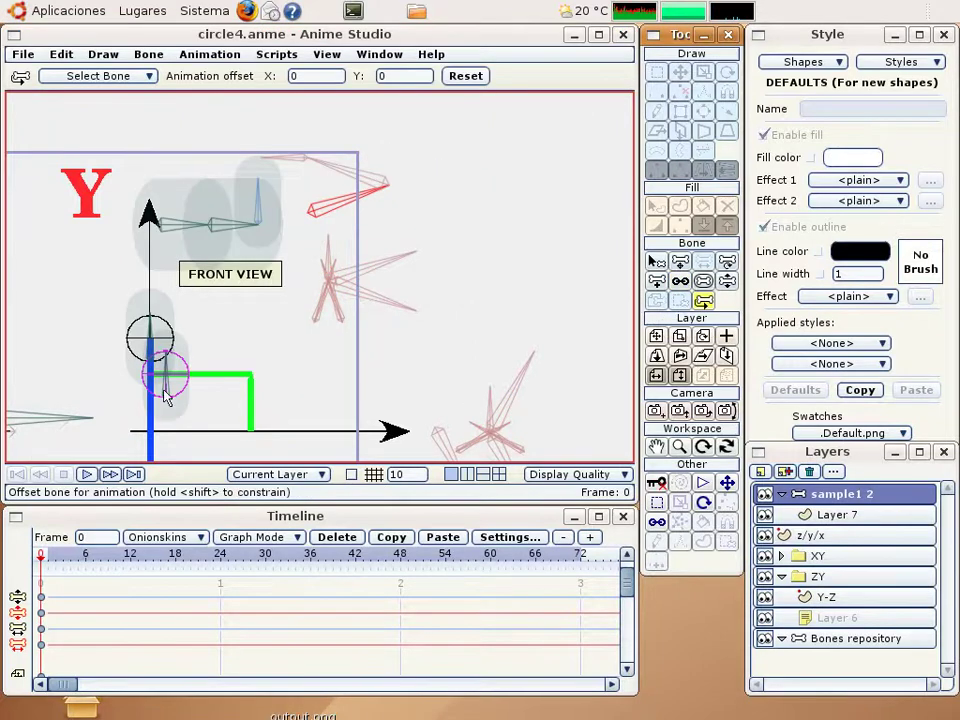
scroll(165, 395, "up", 3)
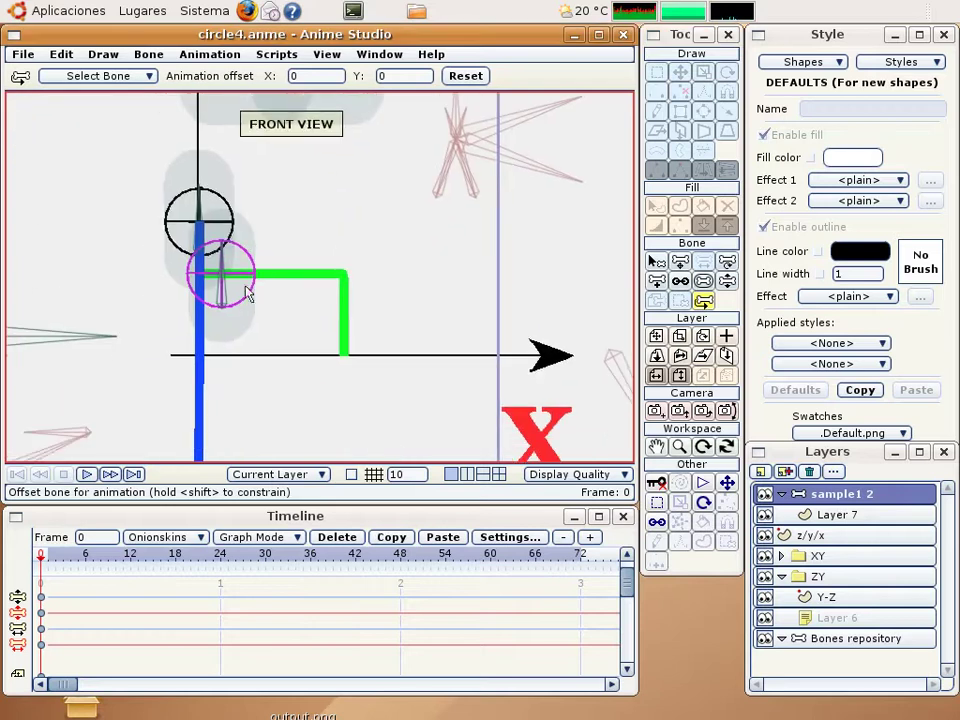
left_click_drag(227, 308, 344, 308)
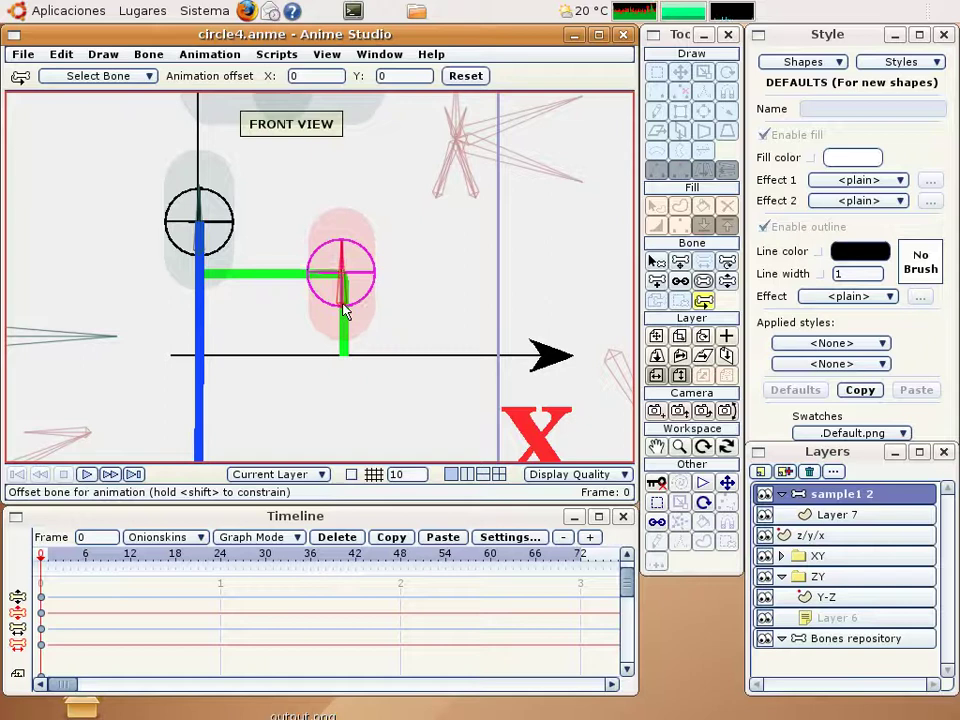
left_click_drag(343, 308, 346, 314)
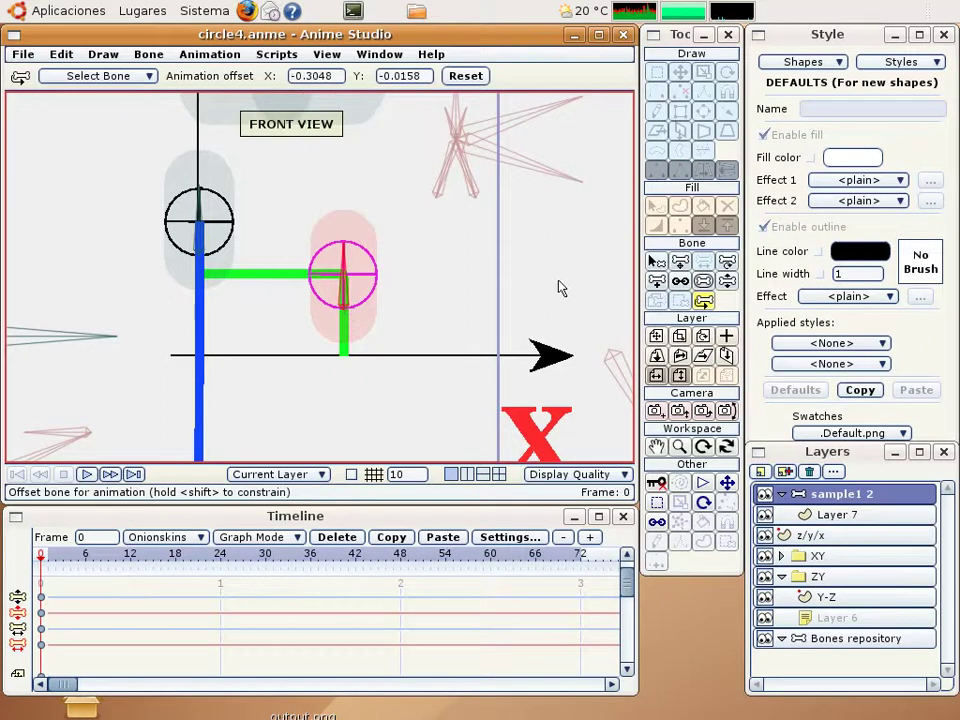
left_click(656, 261)
- At frame 0, swing the side-view bone with Manipulate Bones and watch the front-view chain bend
key("ctrl+Right")
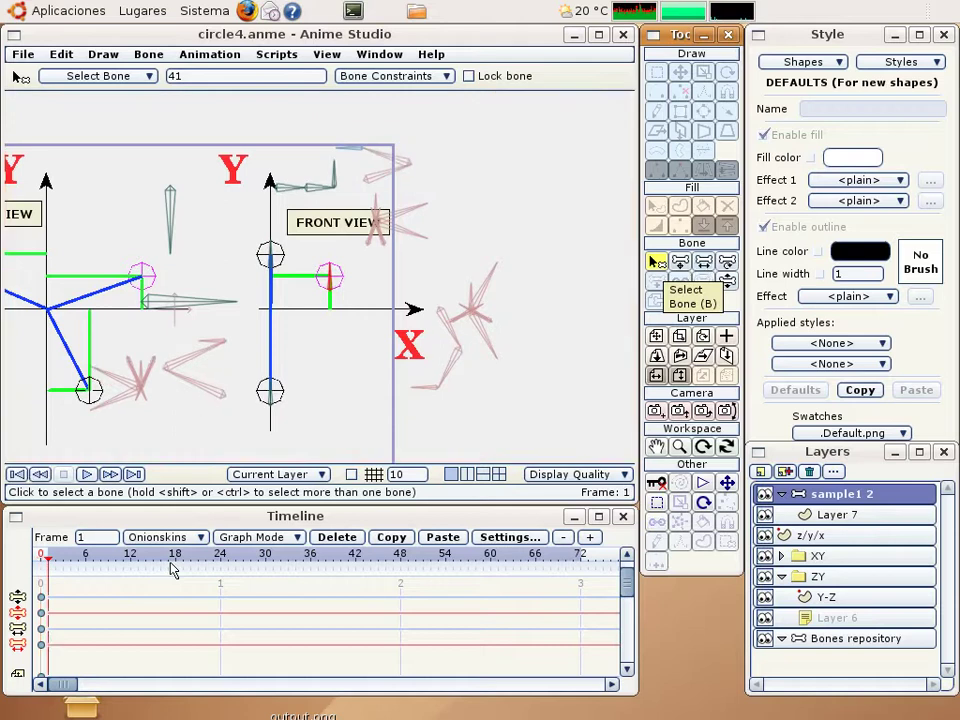
key("ctrl+Left")
scroll(446, 328, "up", 3)
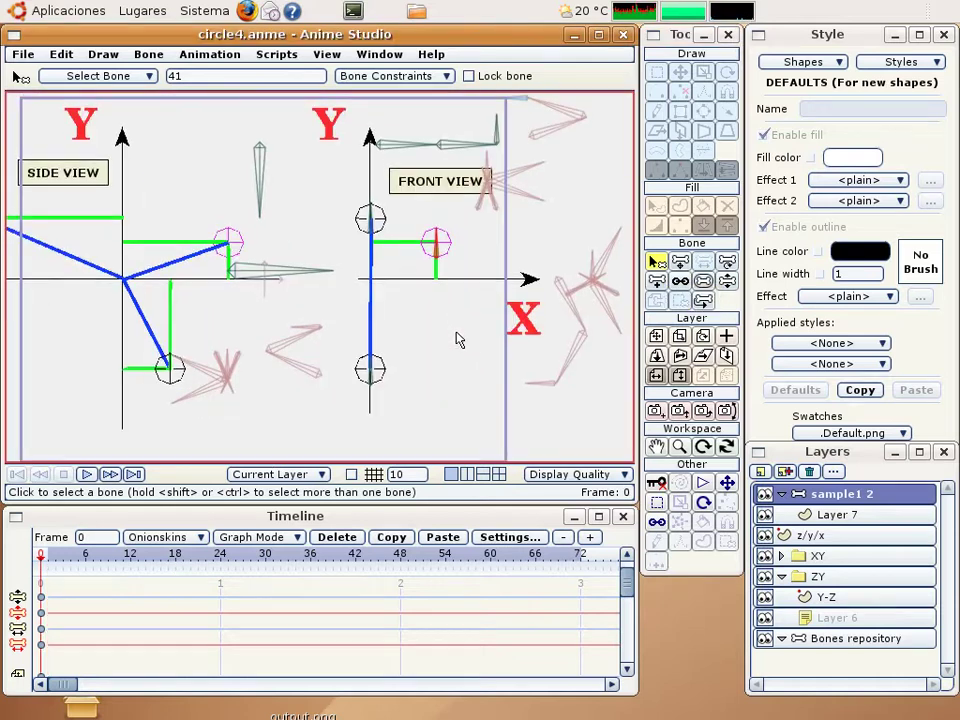
scroll(463, 343, "down", 1)
left_click(728, 283)
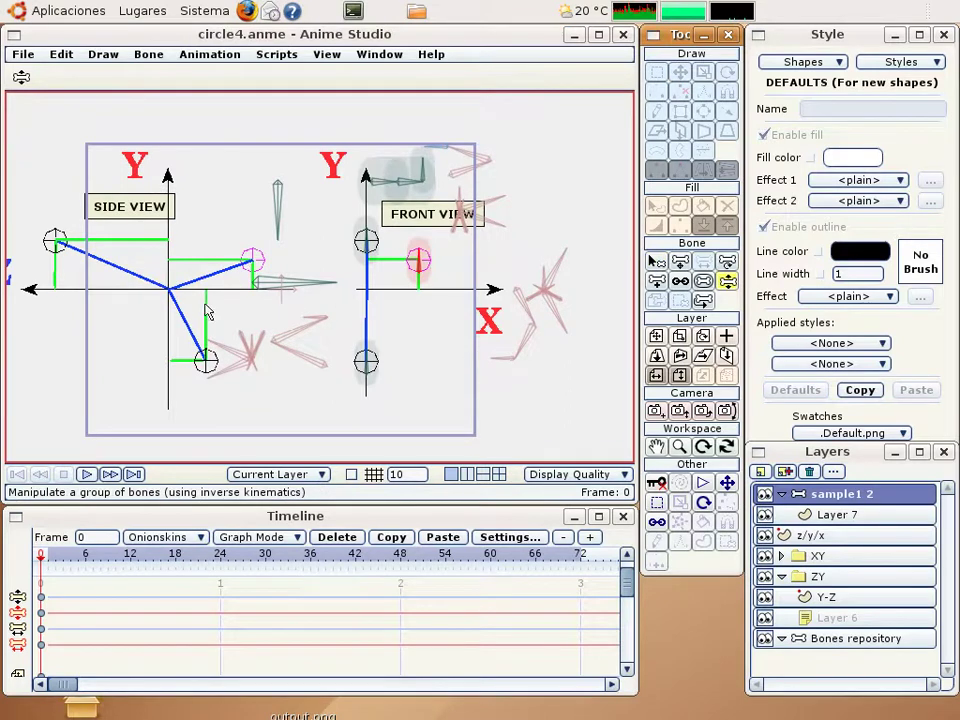
mouse_move(313, 283)
left_mouse_down()
mouse_move(312, 227)
mouse_move(312, 348)
mouse_move(289, 364)
mouse_move(332, 306)
mouse_move(322, 250)
mouse_move(332, 279)
mouse_move(302, 340)
mouse_move(315, 306)
mouse_move(274, 251)
mouse_move(290, 228)
mouse_move(296, 241)
mouse_move(300, 214)
mouse_move(332, 229)
mouse_move(315, 251)
mouse_move(280, 253)
mouse_move(262, 195)
mouse_move(283, 198)
mouse_move(306, 246)
mouse_move(332, 229)
mouse_move(280, 200)
mouse_move(318, 249)
left_mouse_up()
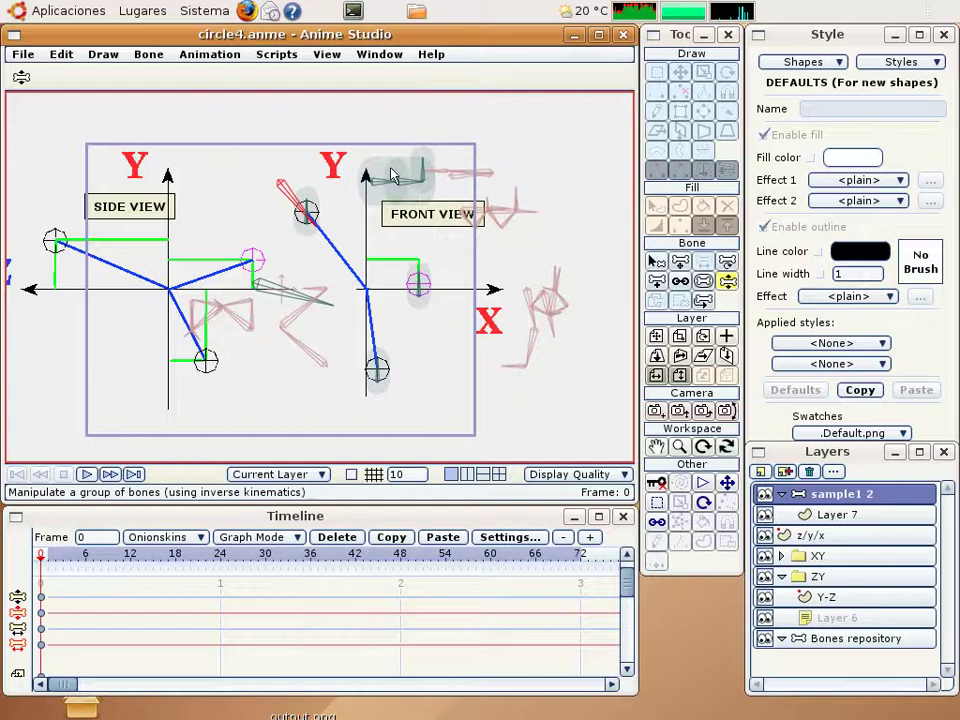
right_click_drag(385, 180, 370, 193)
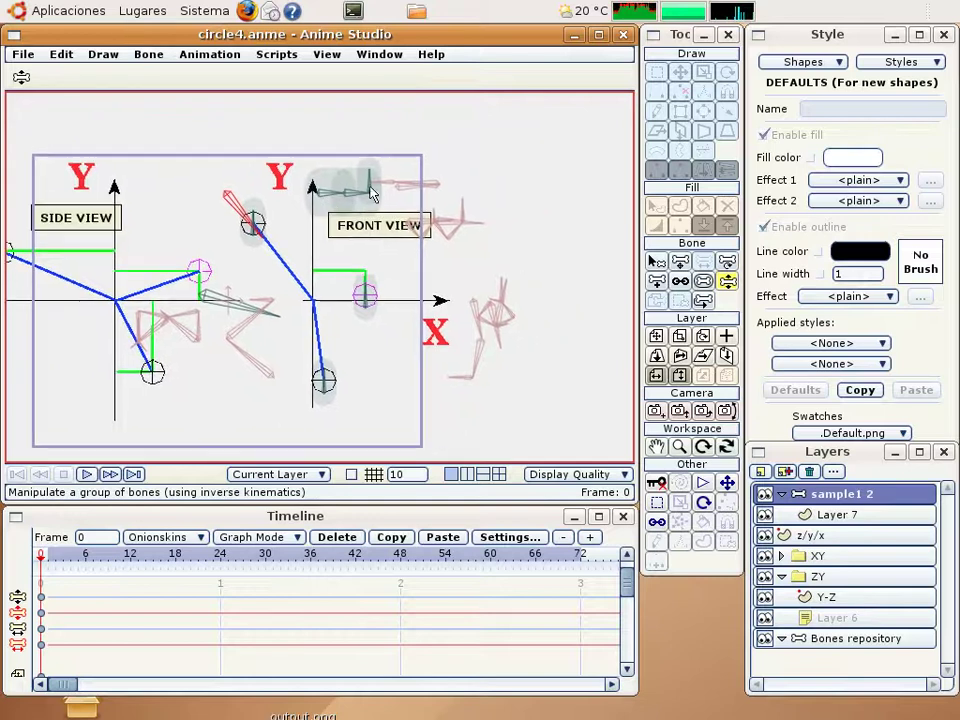
- Select the top front-view bone and set its bone strength to 0
left_click(656, 261)
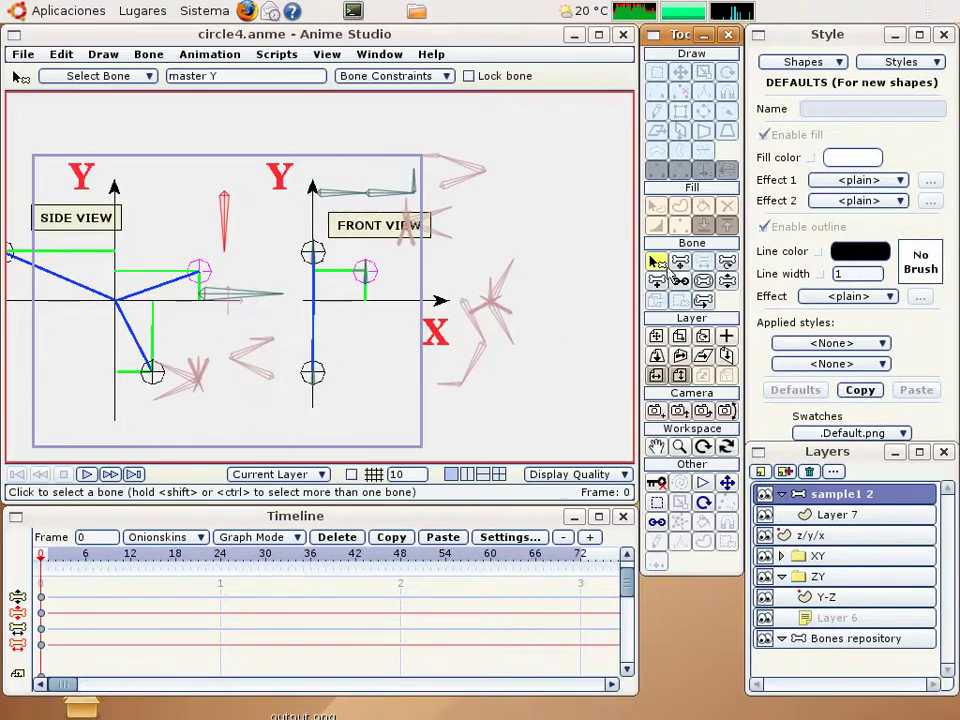
key("g")
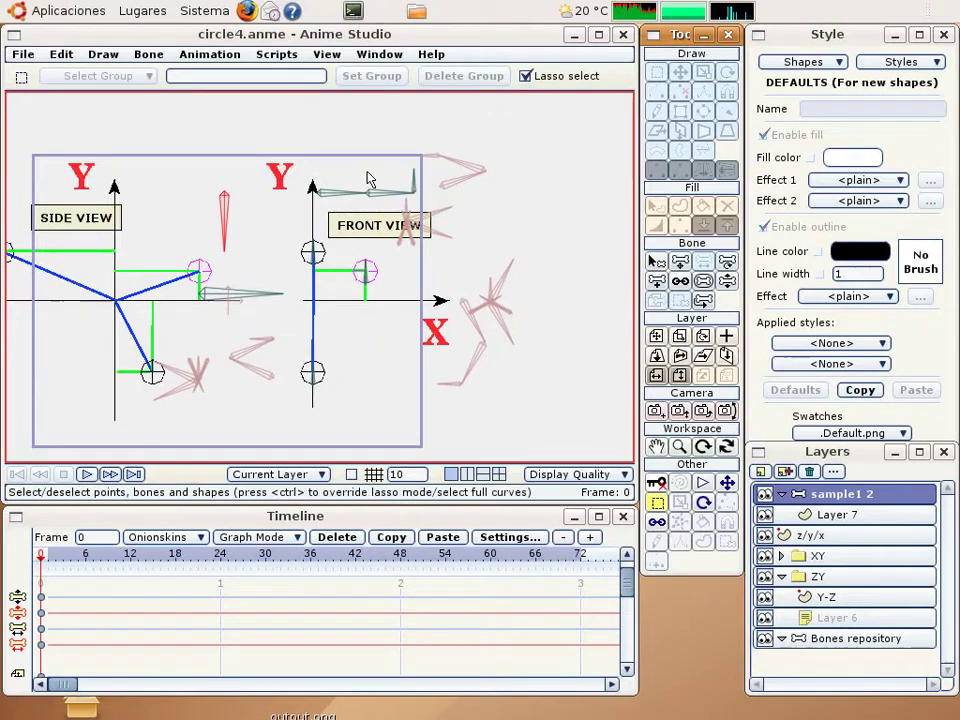
left_click_drag(399, 222, 422, 157)
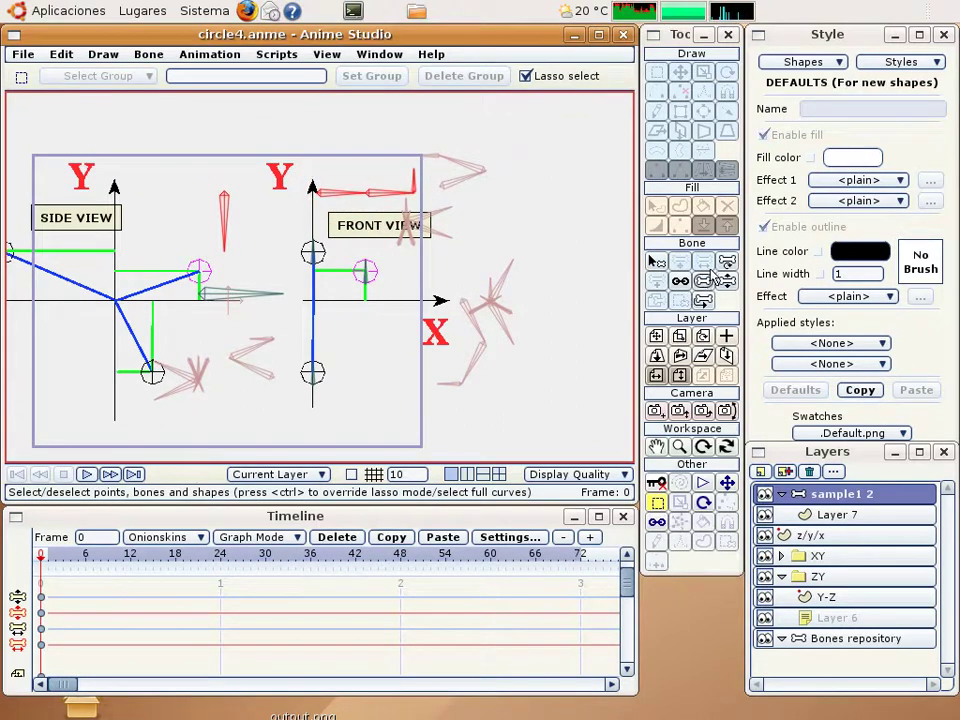
left_click(704, 281)
left_click(294, 82)
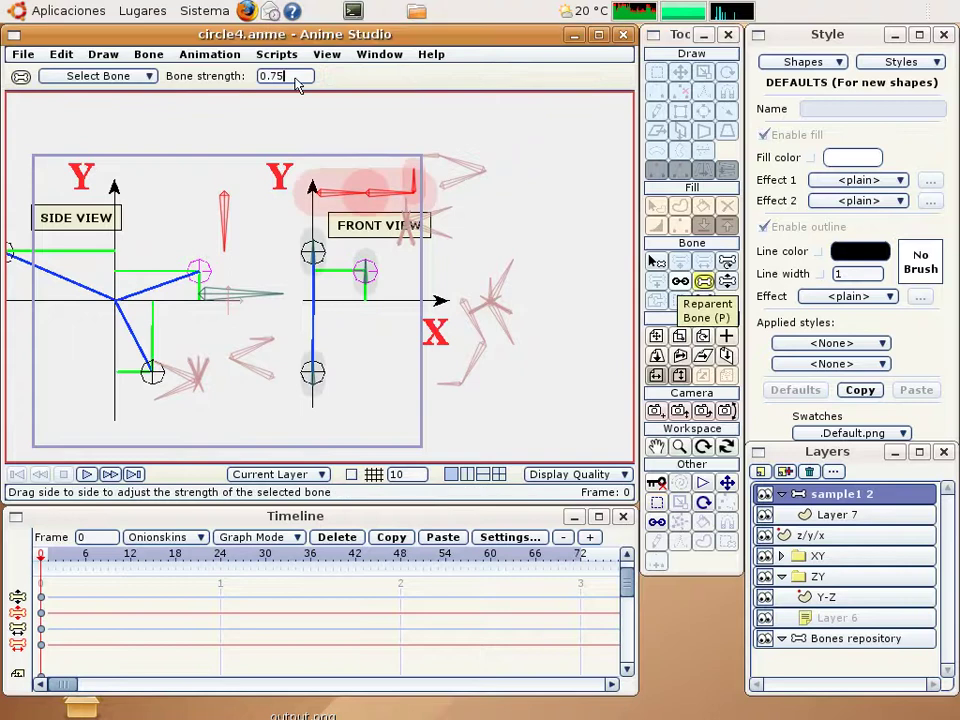
key("BackSpace")
key("BackSpace")
key("BackSpace")
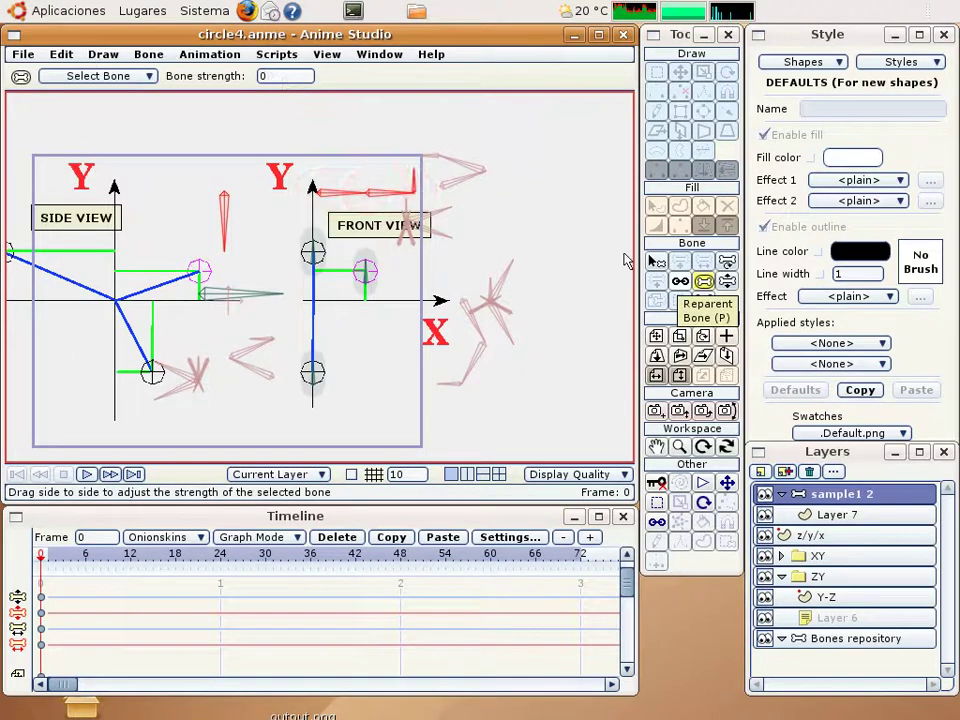
- Lasso-select the front-view Y arm again
left_click(655, 262)
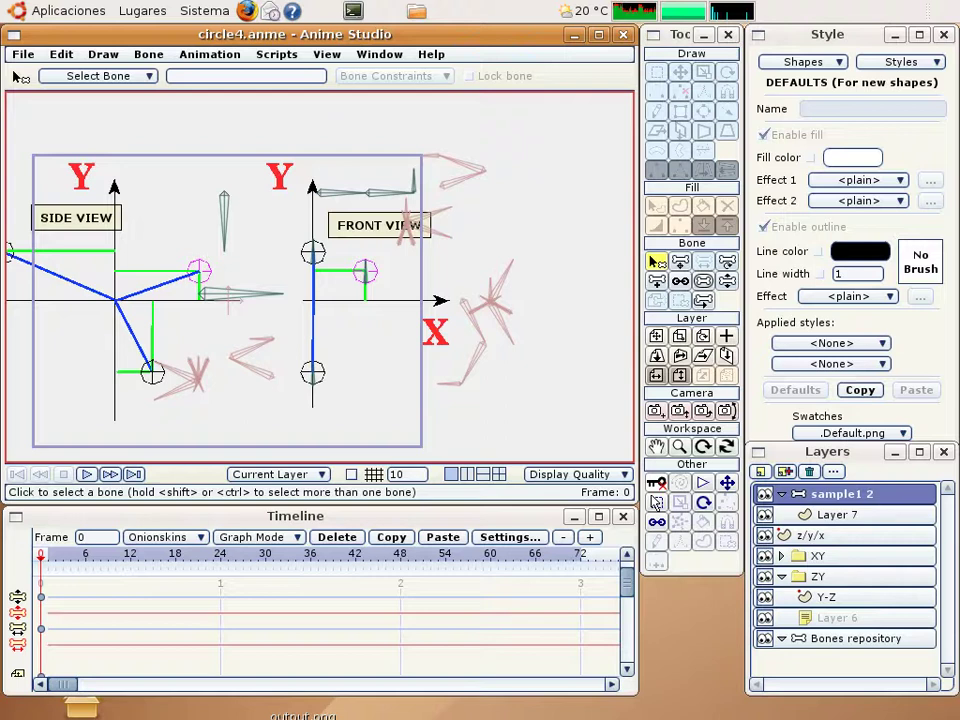
left_click(657, 486)
mouse_move(300, 178)
left_mouse_down()
mouse_move(340, 220)
mouse_move(404, 207)
mouse_move(417, 143)
left_mouse_up()
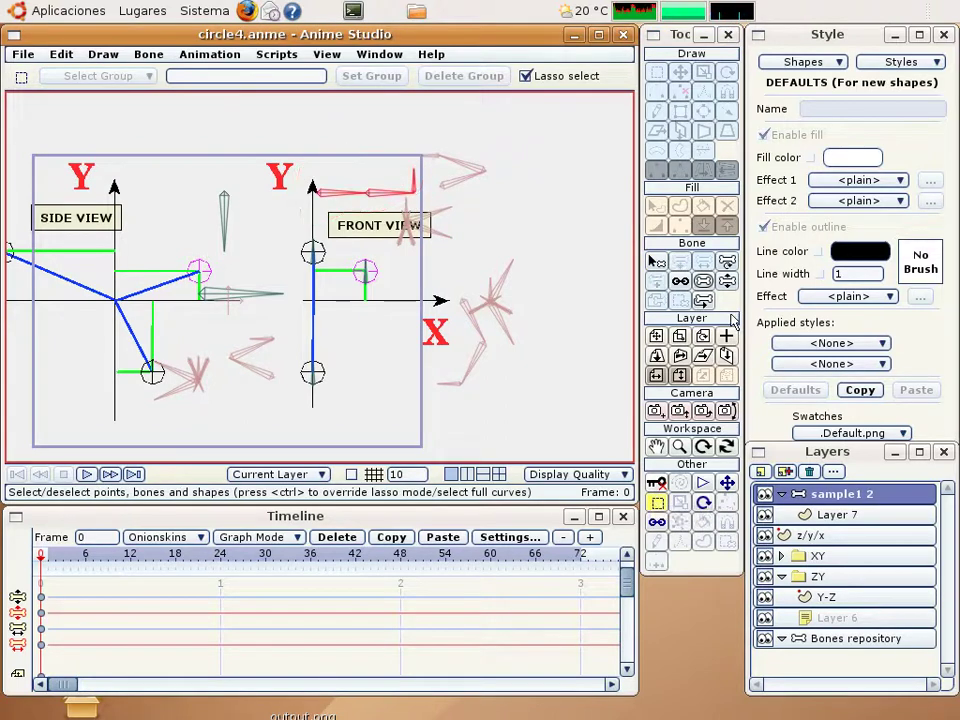
- In Bone Constraints, trial-link the selected bone's position to master Y
left_click(657, 262)
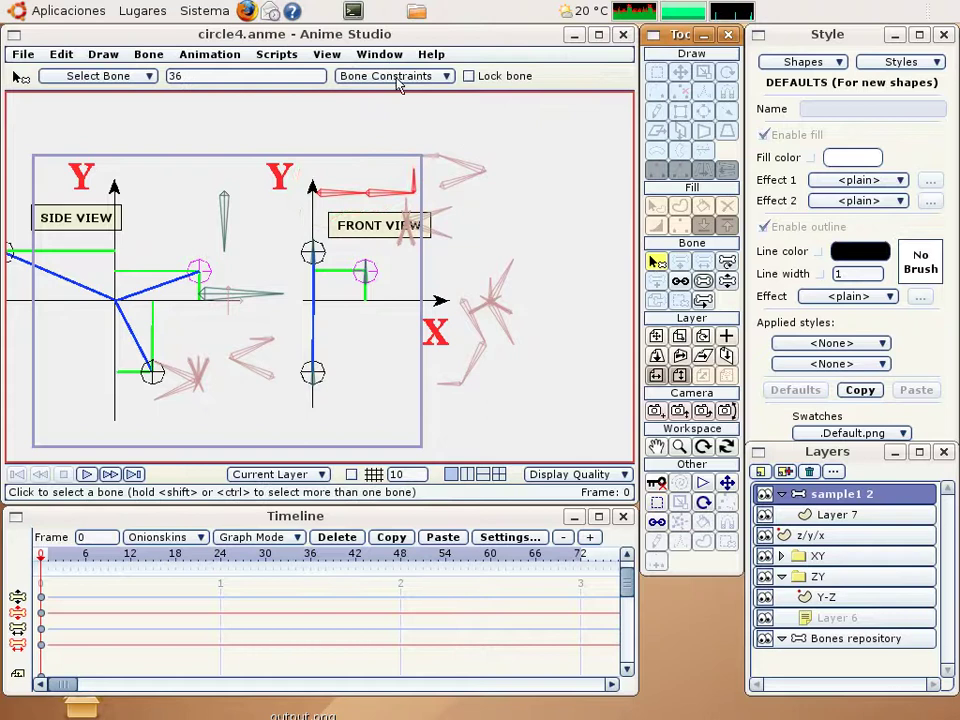
left_click(396, 80)
mouse_move(299, 204)
right_mouse_down()
mouse_move(218, 240)
mouse_move(238, 366)
right_mouse_up()
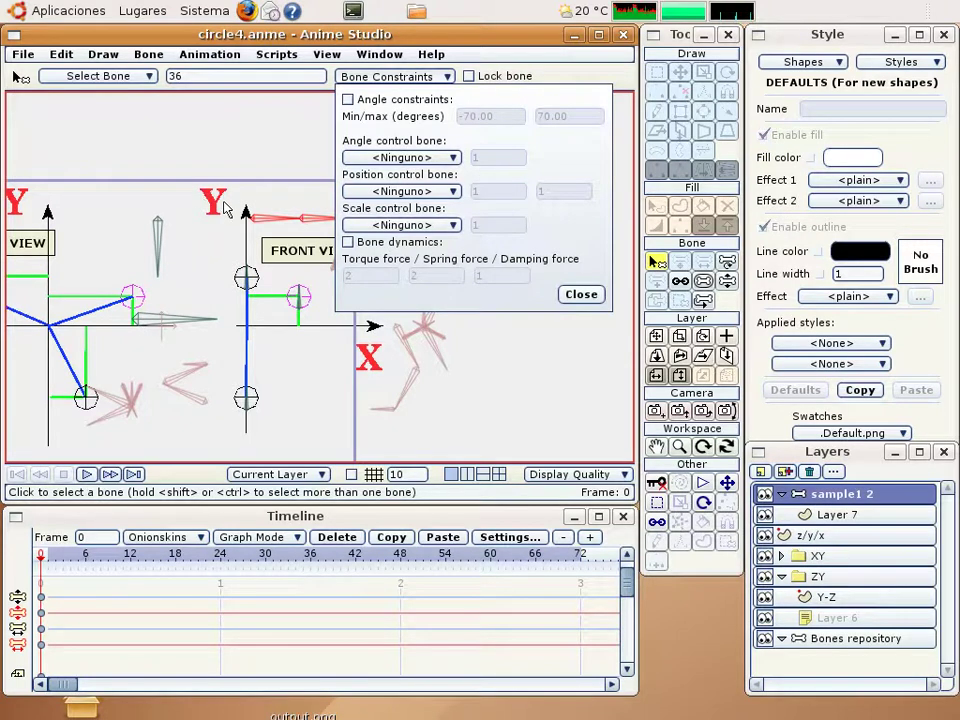
left_click(446, 195)
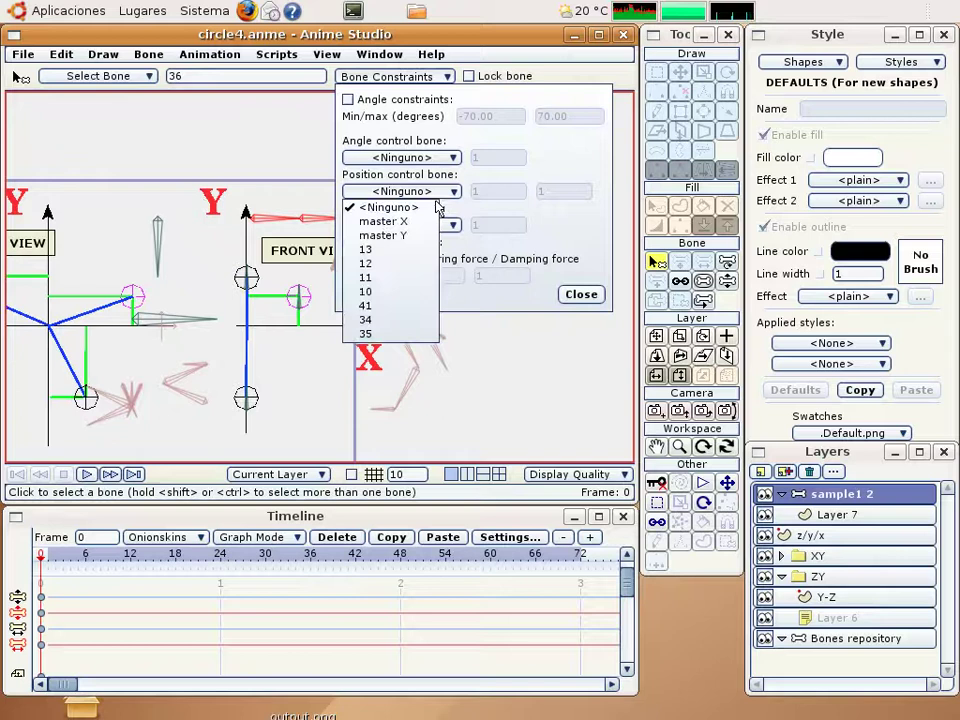
left_click(384, 236)
- Reset the position control bone to <Ninguno> on bones 35, 34 and 36
right_click_drag(293, 231, 242, 307)
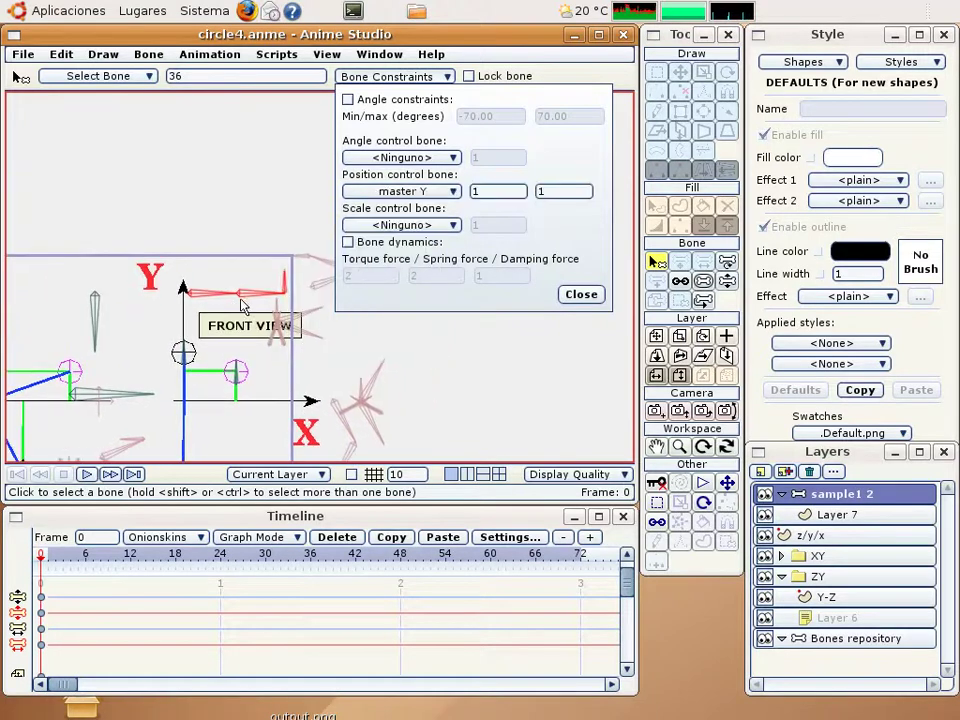
left_click(241, 300)
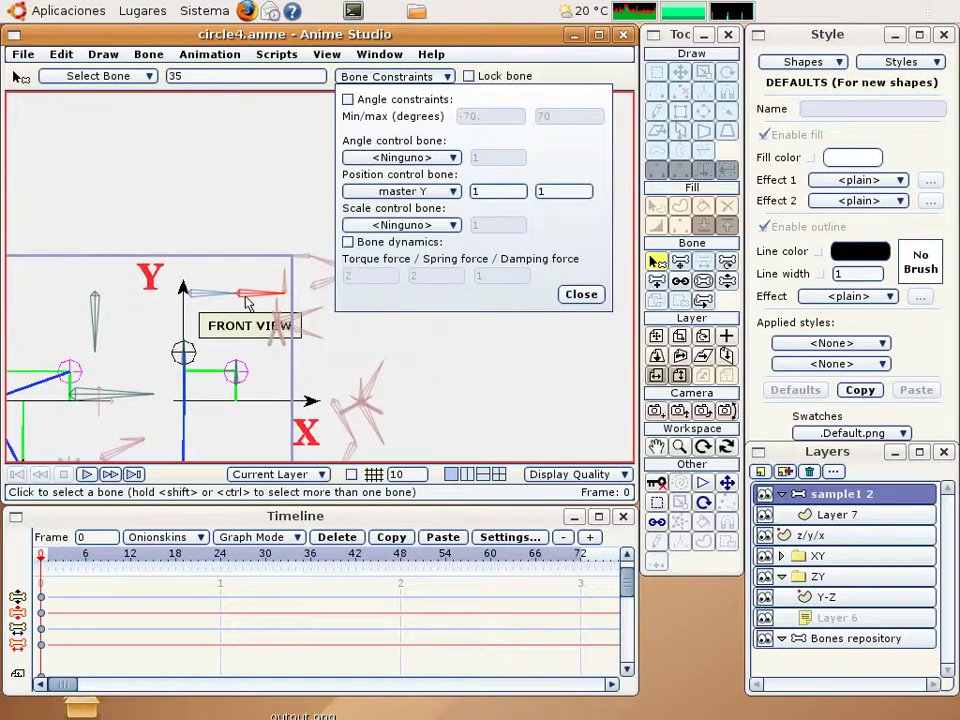
left_click(446, 195)
left_click(434, 207)
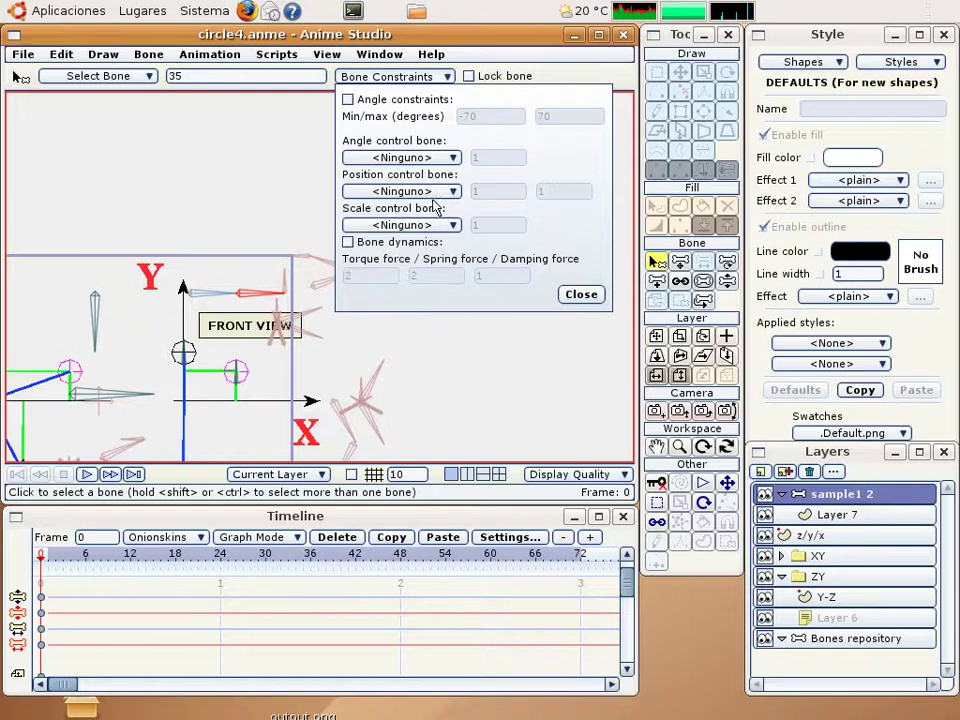
left_click(205, 292)
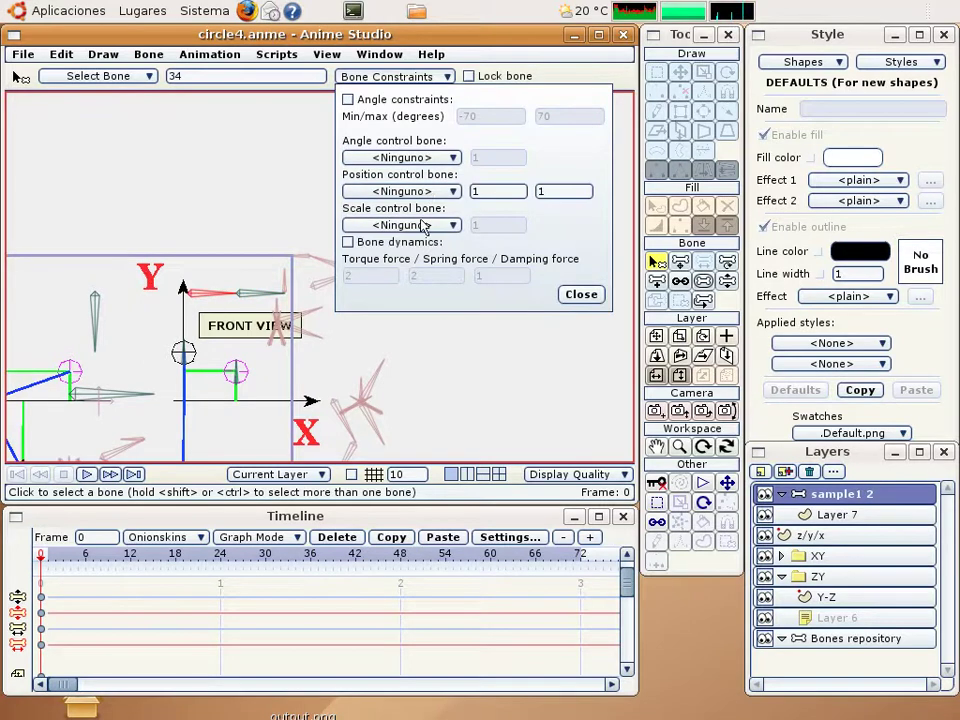
left_click(438, 192)
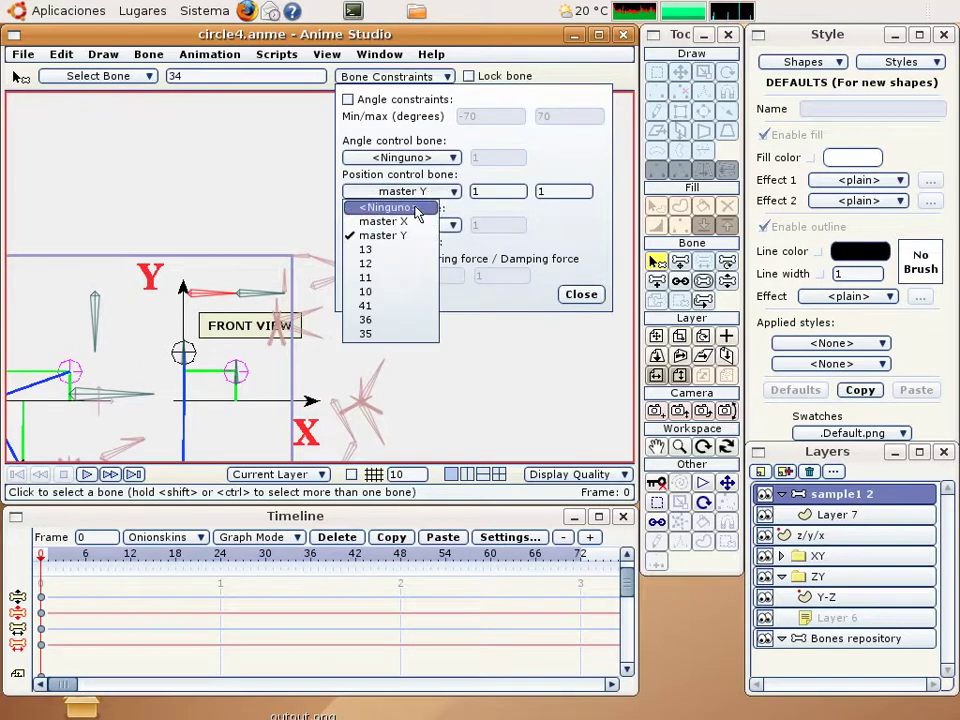
left_click(418, 210)
left_click(288, 291)
left_click(400, 191)
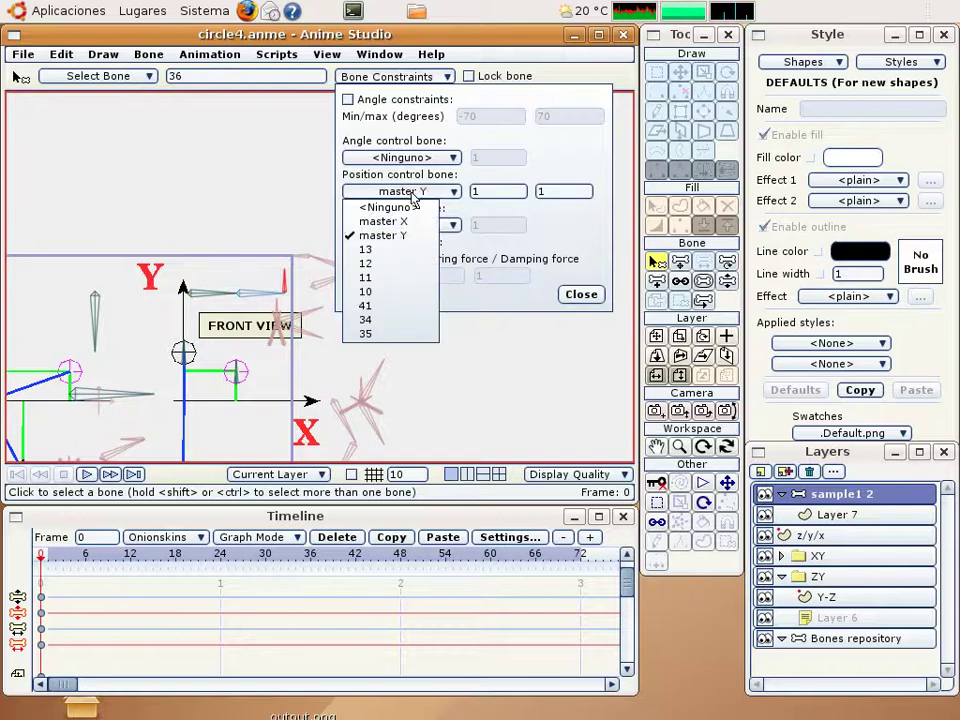
left_click(392, 207)
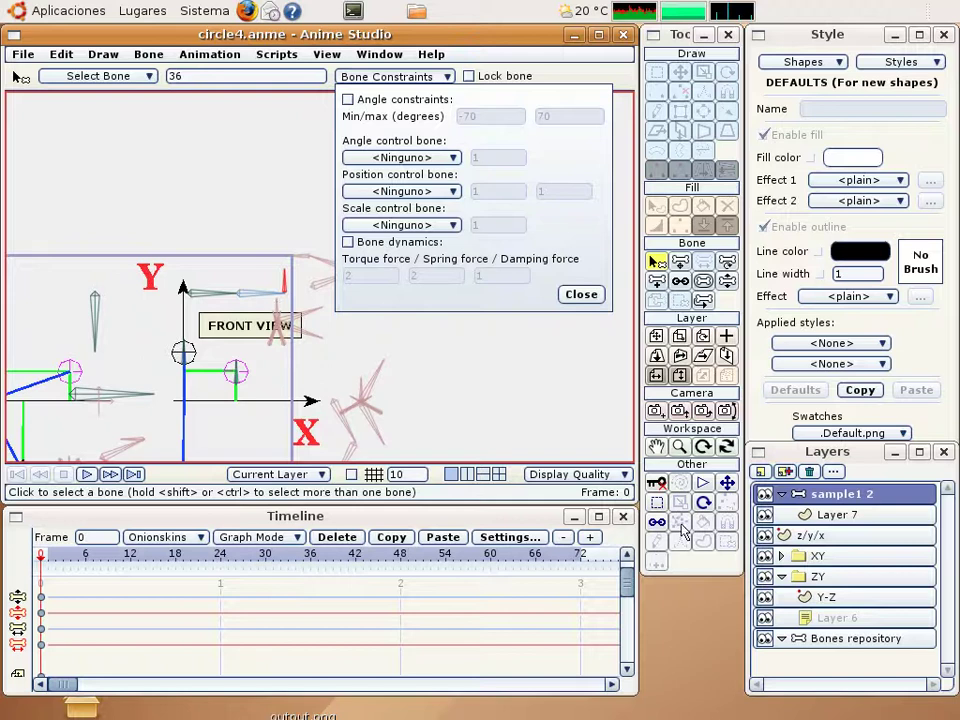
- Reselect bone 35 and set its angle control bone to master Y with factor -0.25
key("g")
mouse_move(279, 260)
left_mouse_down()
mouse_move(283, 311)
mouse_move(293, 278)
left_mouse_up()
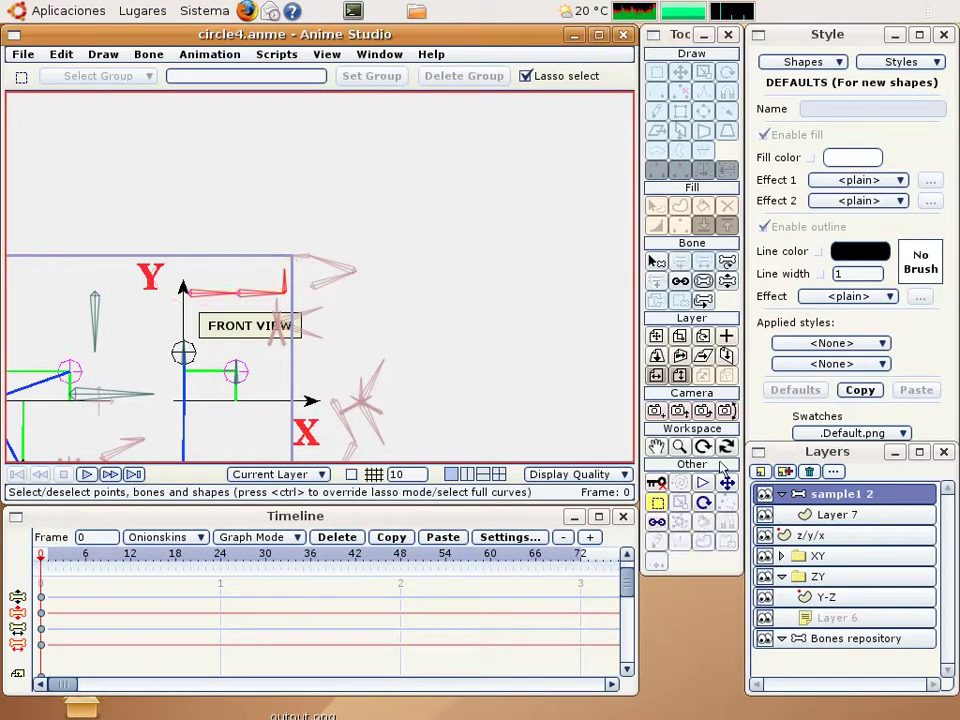
left_click(656, 262)
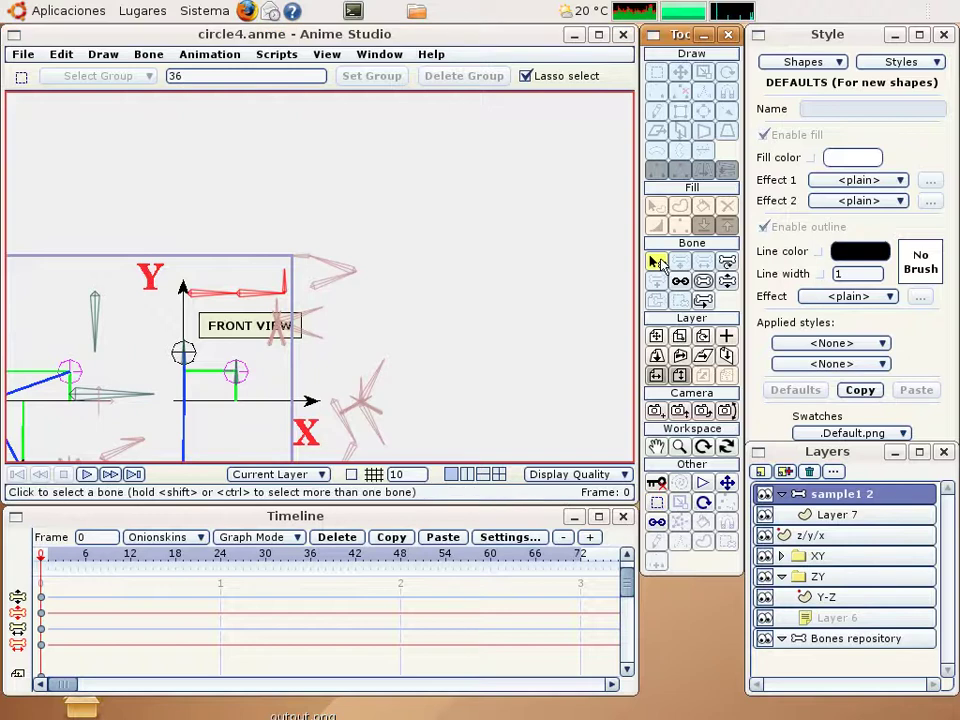
left_click(390, 76)
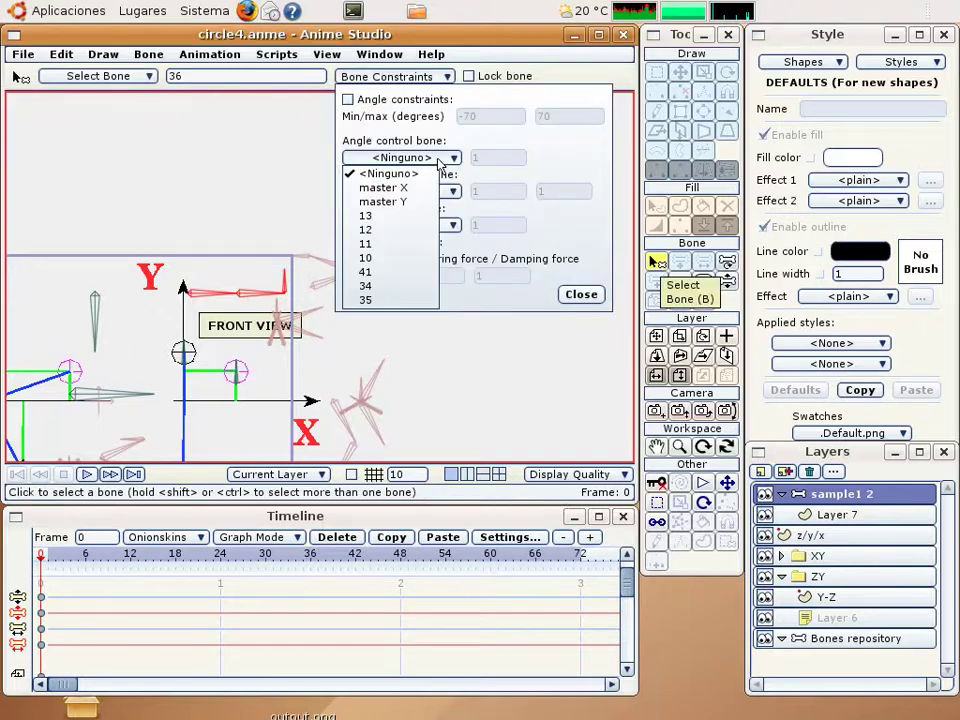
left_click(420, 204)
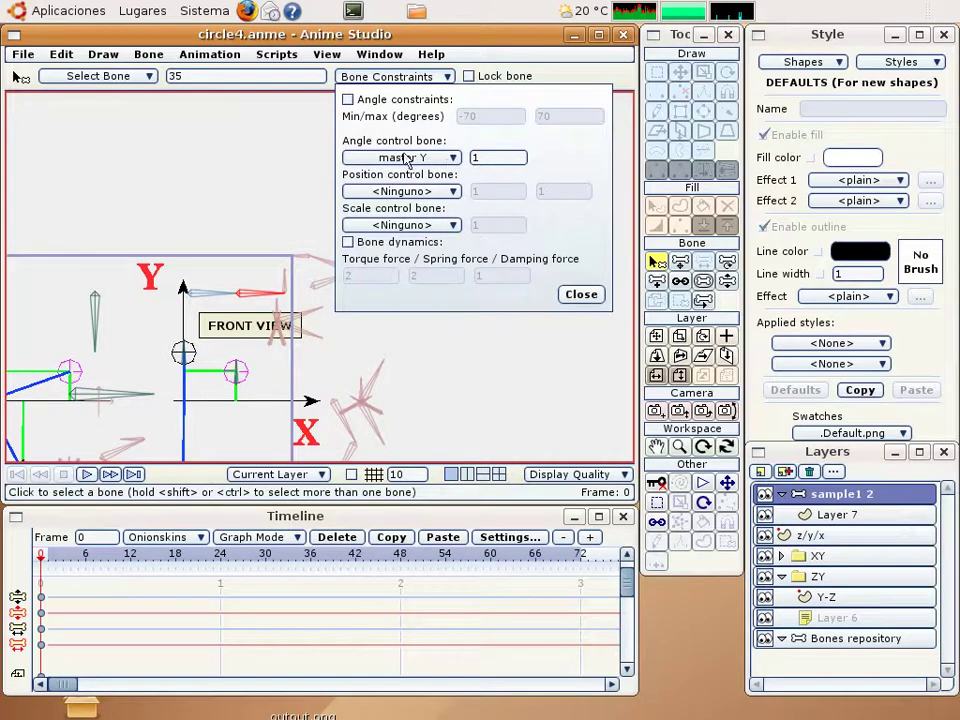
type("-0.25-1.25")
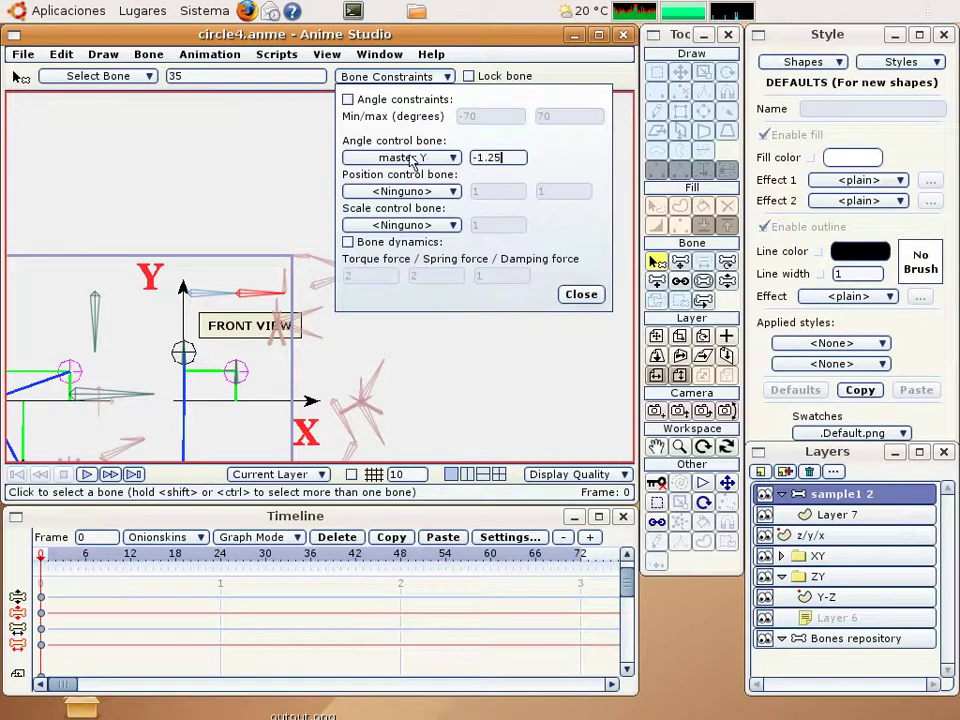
left_click(580, 294)
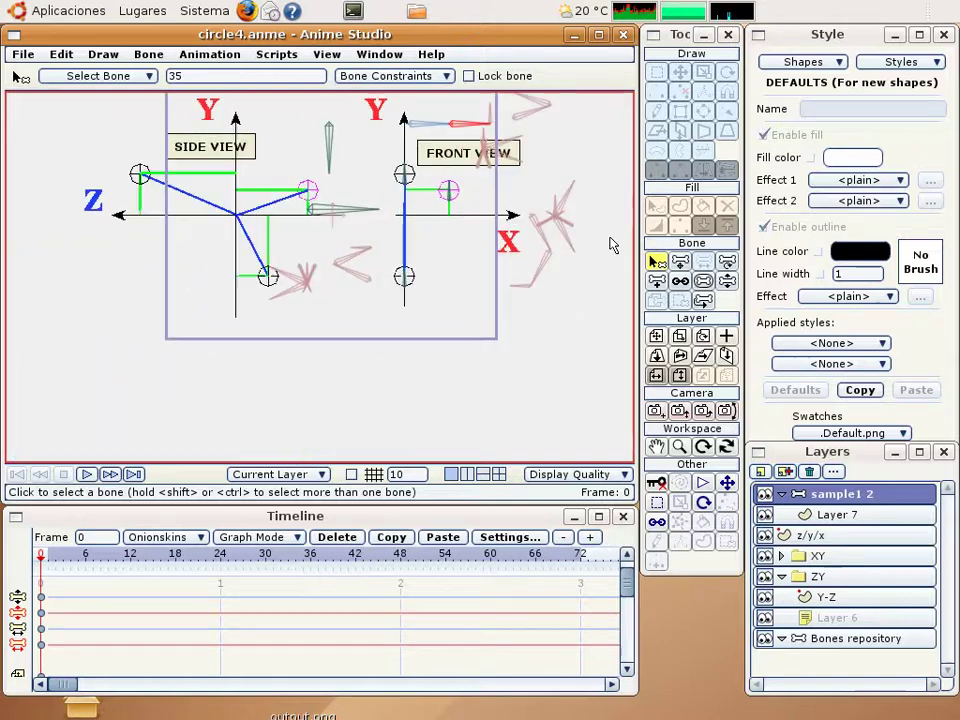
- Drag the side-view bones with Manipulate Bones and watch the front-view blue chain swing along
key("z")
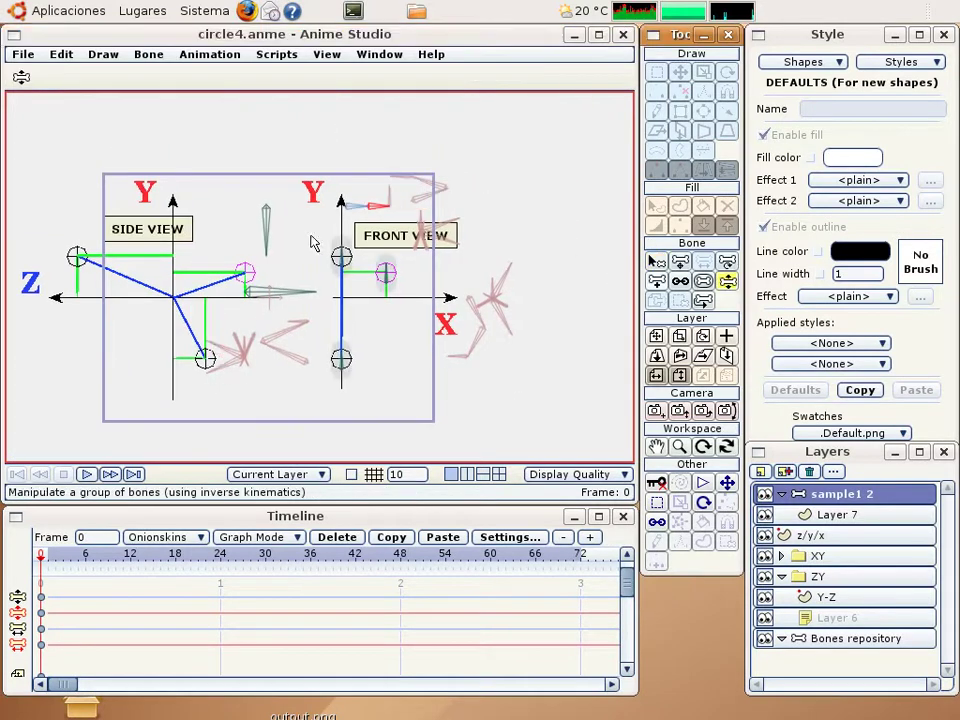
mouse_move(305, 298)
left_mouse_down()
mouse_move(213, 230)
mouse_move(246, 272)
mouse_move(264, 221)
mouse_move(278, 264)
mouse_move(253, 285)
mouse_move(257, 355)
mouse_move(225, 320)
mouse_move(200, 358)
mouse_move(242, 347)
mouse_move(259, 304)
mouse_move(251, 272)
mouse_move(262, 248)
mouse_move(197, 240)
mouse_move(171, 204)
mouse_move(209, 155)
mouse_move(253, 148)
mouse_move(279, 124)
mouse_move(268, 150)
mouse_move(295, 170)
mouse_move(237, 184)
mouse_move(216, 231)
mouse_move(216, 262)
mouse_move(307, 307)
mouse_move(330, 240)
mouse_move(369, 193)
mouse_move(354, 146)
mouse_move(352, 261)
mouse_move(175, 243)
mouse_move(197, 240)
mouse_move(186, 199)
mouse_move(220, 157)
mouse_move(253, 146)
mouse_move(223, 156)
mouse_move(220, 197)
mouse_move(238, 221)
mouse_move(330, 245)
left_mouse_up()
mouse_move(289, 298)
left_mouse_down()
mouse_move(312, 320)
mouse_move(326, 302)
mouse_move(306, 260)
mouse_move(266, 253)
mouse_move(219, 217)
mouse_move(211, 195)
mouse_move(221, 156)
mouse_move(264, 129)
mouse_move(231, 148)
mouse_move(253, 208)
mouse_move(298, 236)
mouse_move(339, 229)
mouse_move(366, 152)
mouse_move(346, 104)
mouse_move(317, 92)
mouse_move(253, 105)
mouse_move(320, 88)
mouse_move(375, 206)
mouse_move(291, 251)
mouse_move(240, 244)
mouse_move(278, 251)
left_mouse_up()
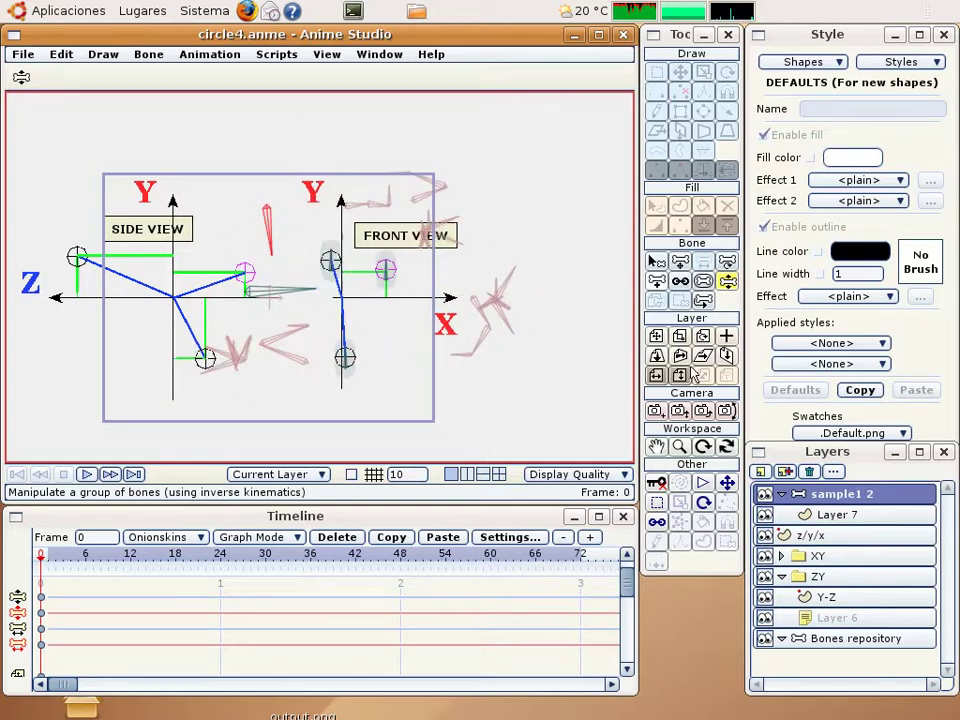
left_click(657, 261)
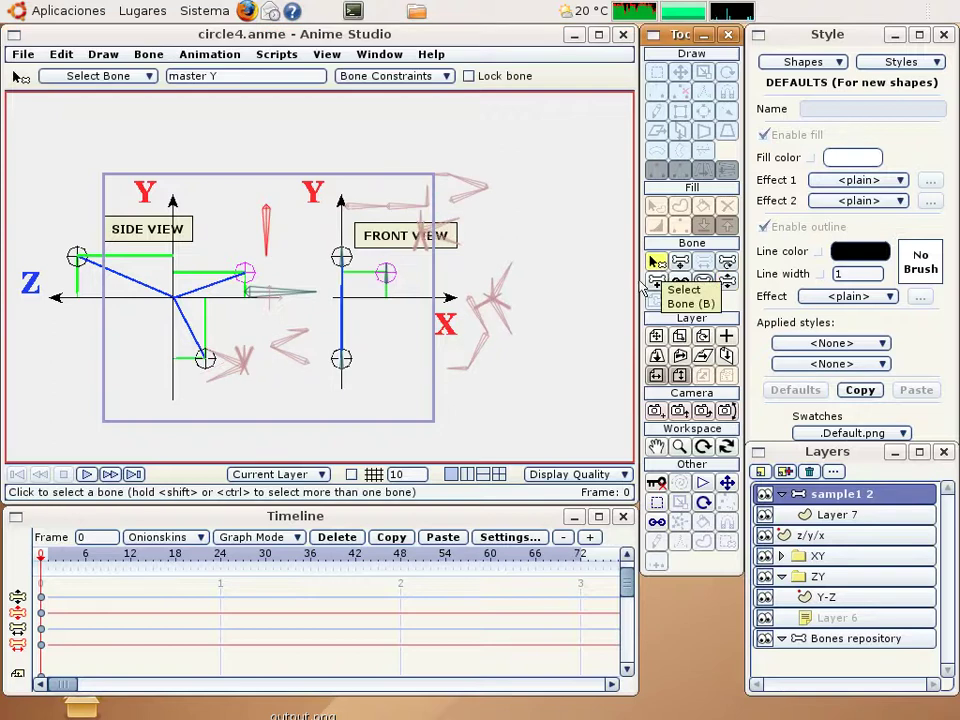